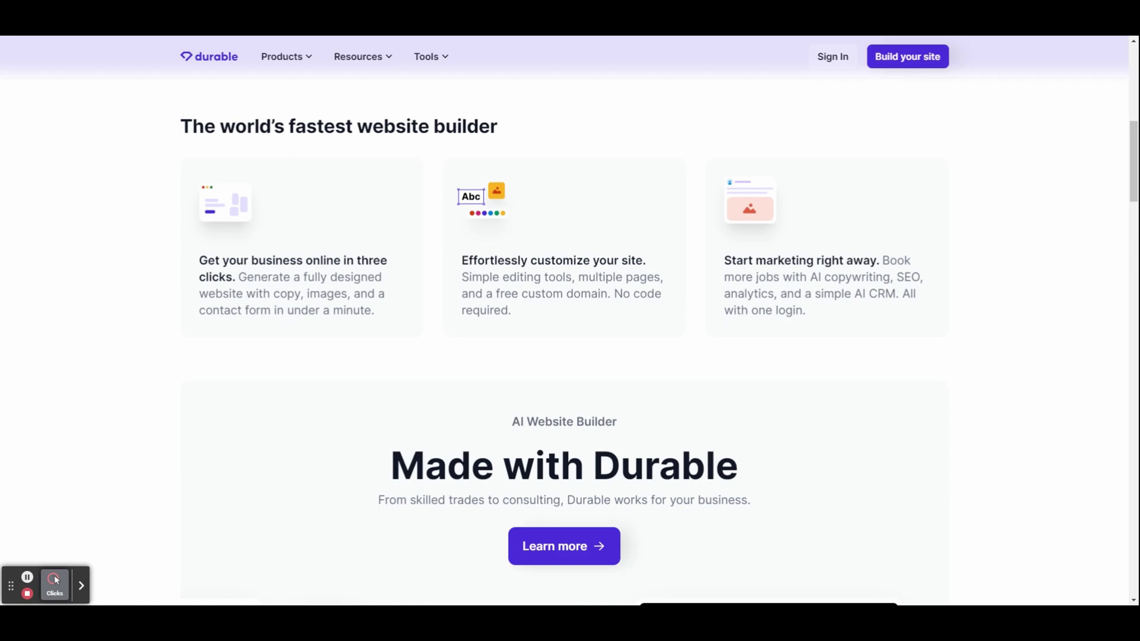
Scroll down the Durable page to find the website generator
scroll(1059, 521, "down", 5)
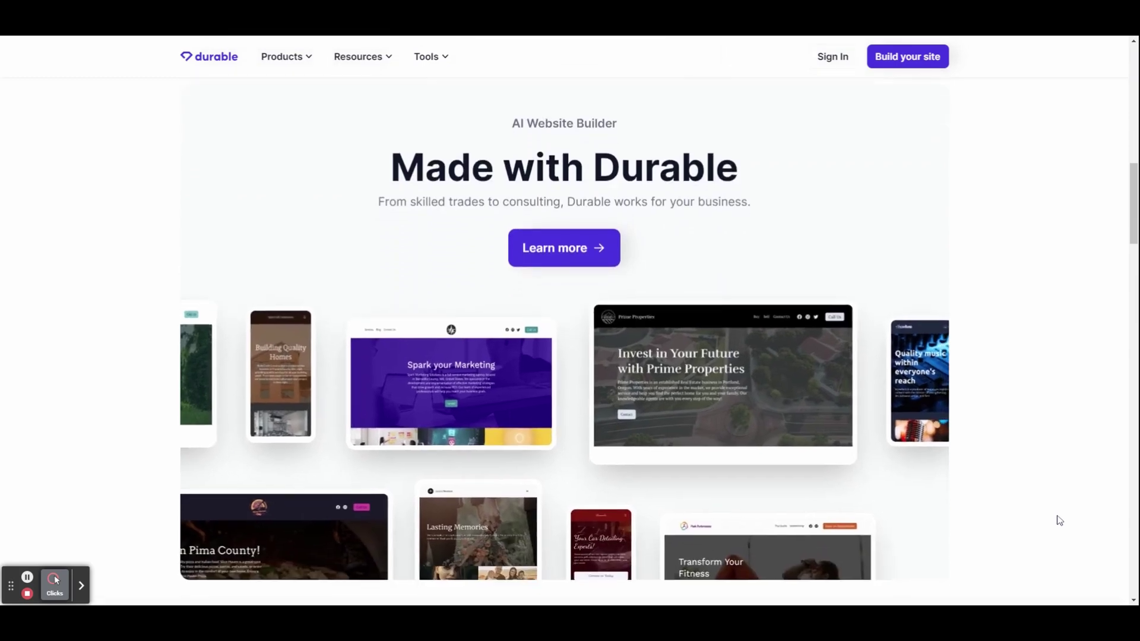
scroll(1060, 521, "down", 2)
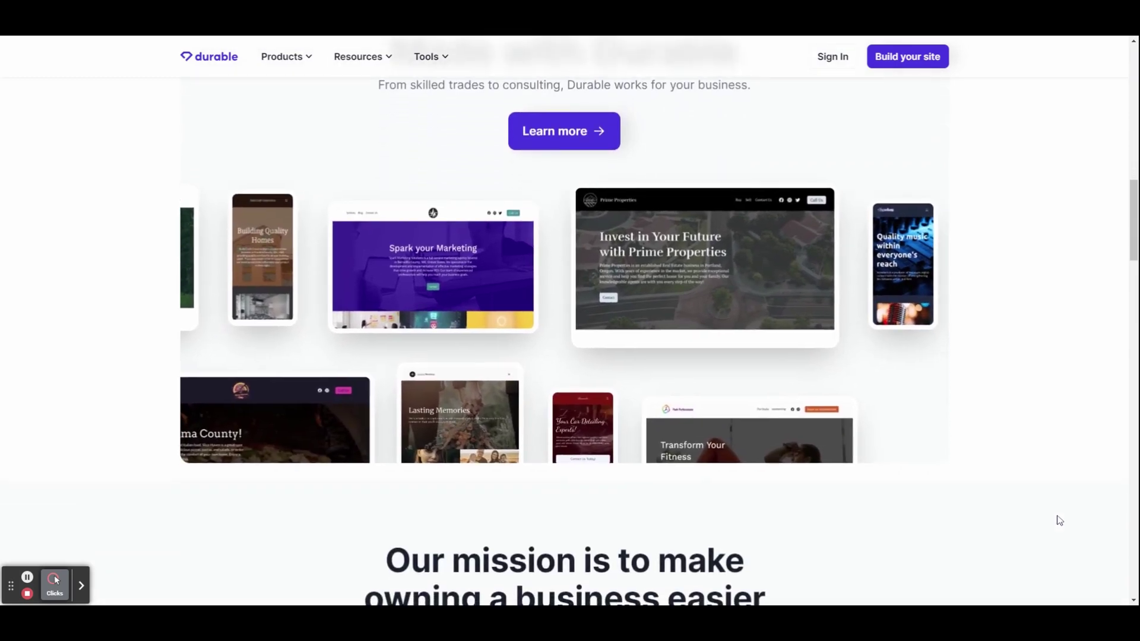
scroll(1060, 521, "down", 4)
scroll(1059, 520, "down", 1)
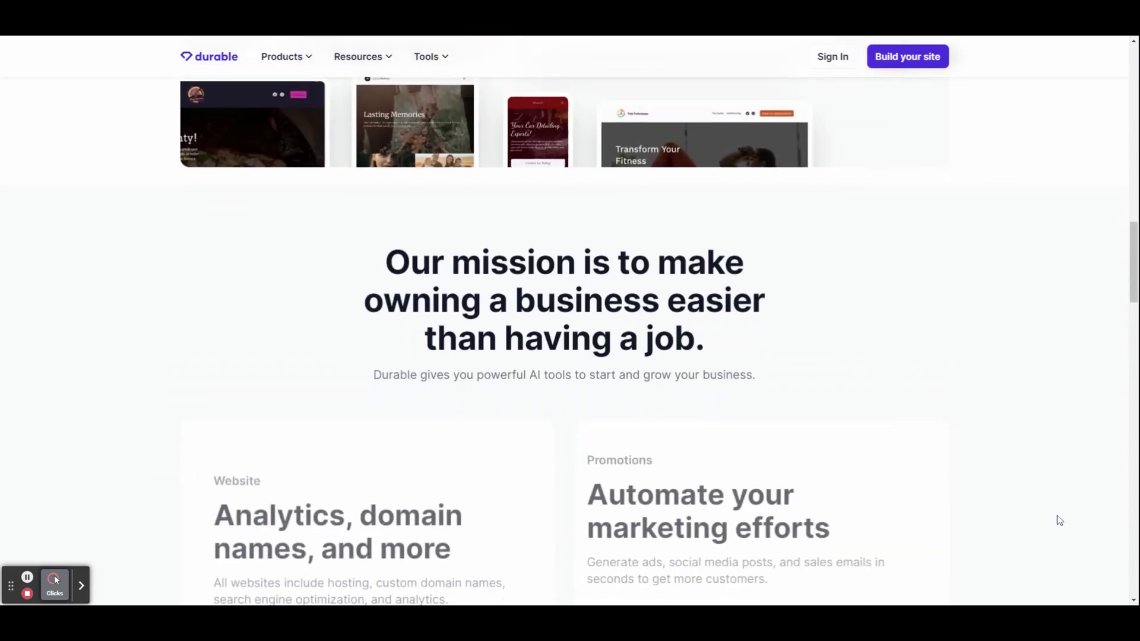
scroll(1060, 521, "down", 2)
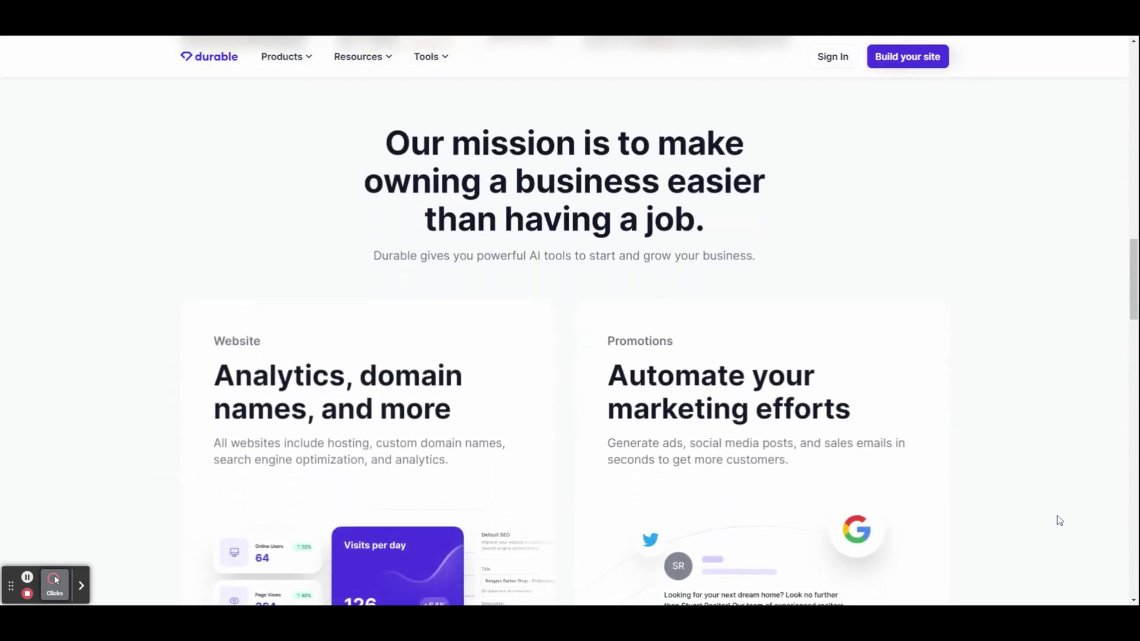
scroll(1060, 521, "down", 3)
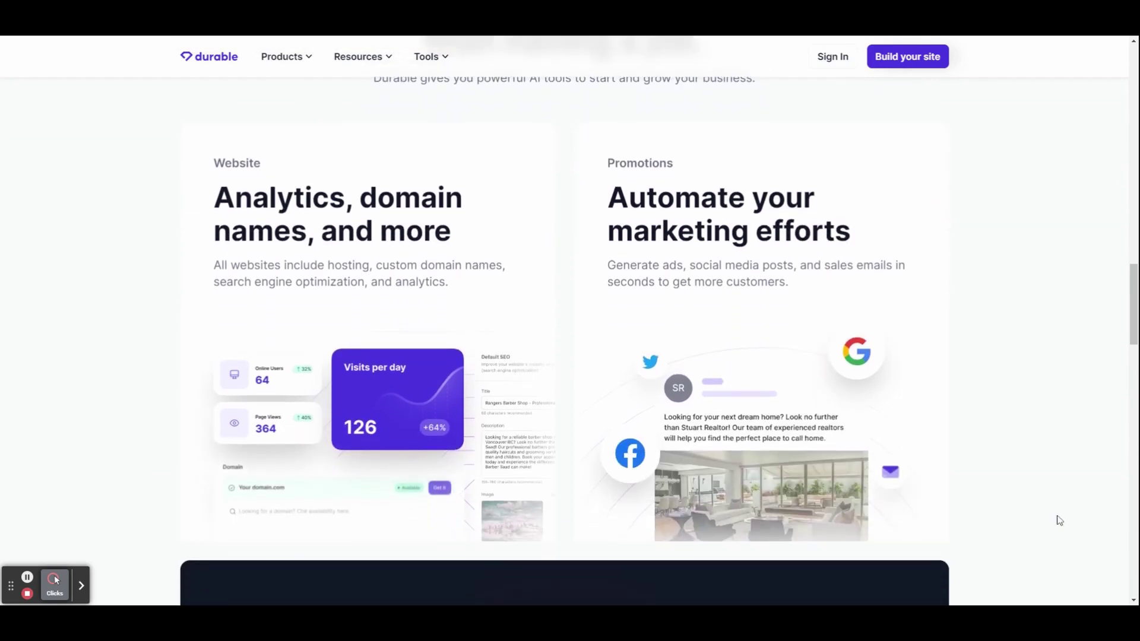
scroll(1060, 521, "down", 5)
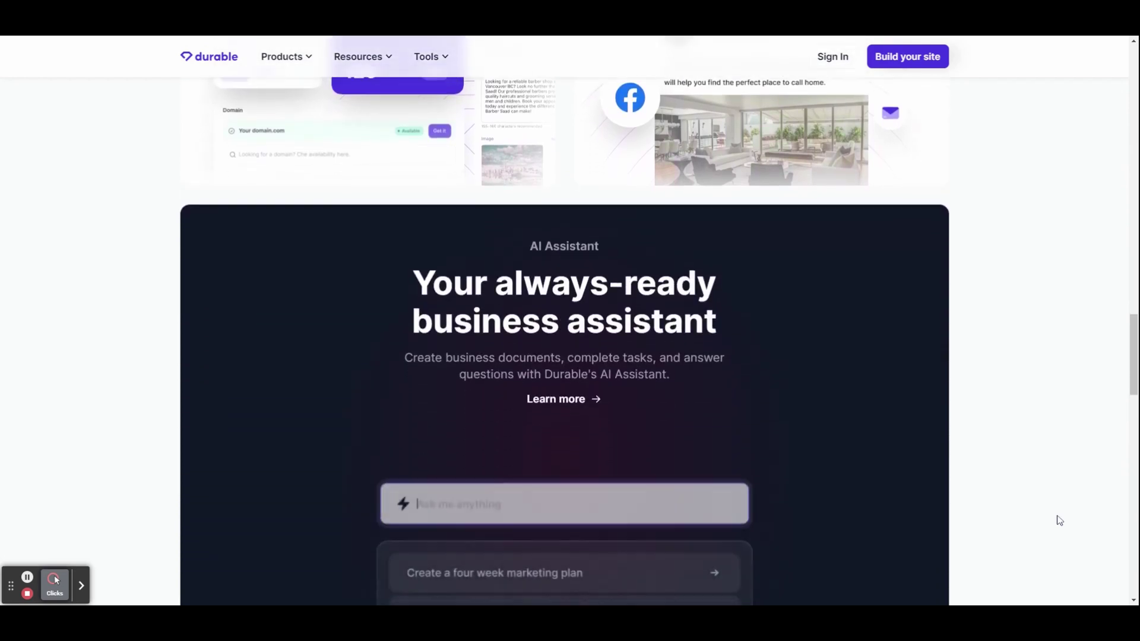
scroll(1059, 521, "down", 2)
scroll(1060, 520, "down", 1)
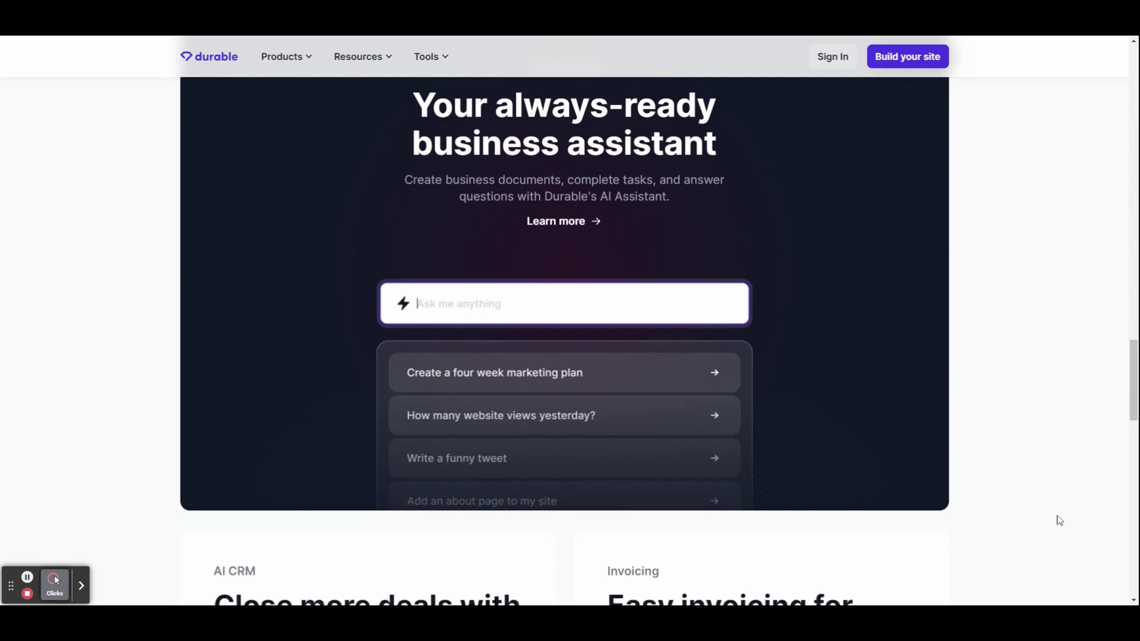
scroll(1059, 520, "down", 4)
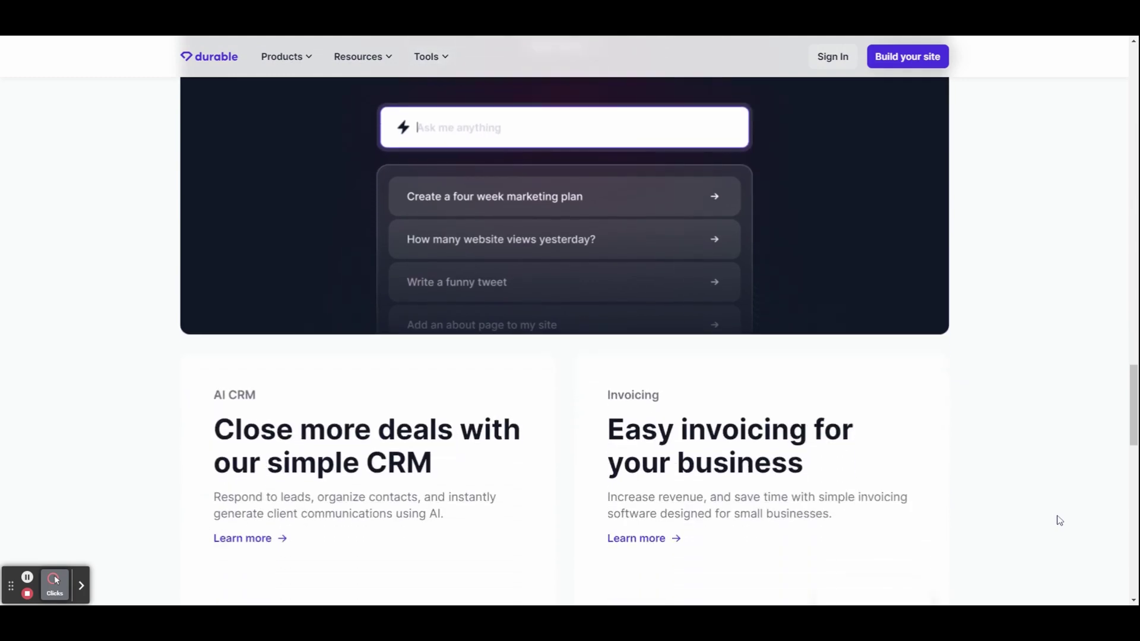
scroll(1059, 521, "down", 3)
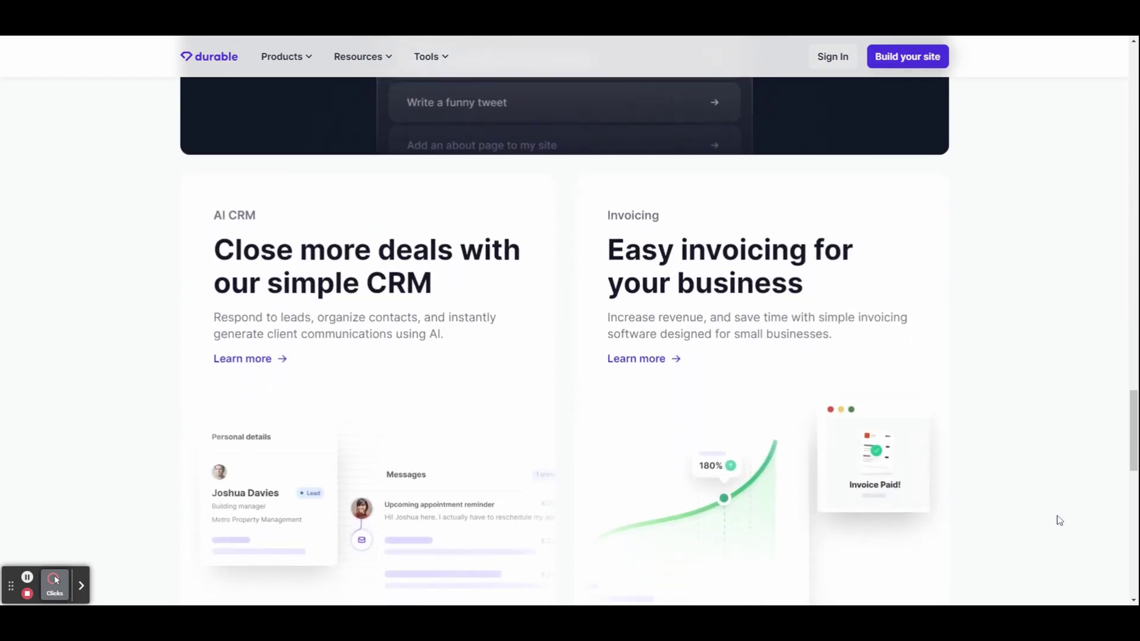
scroll(1060, 521, "down", 2)
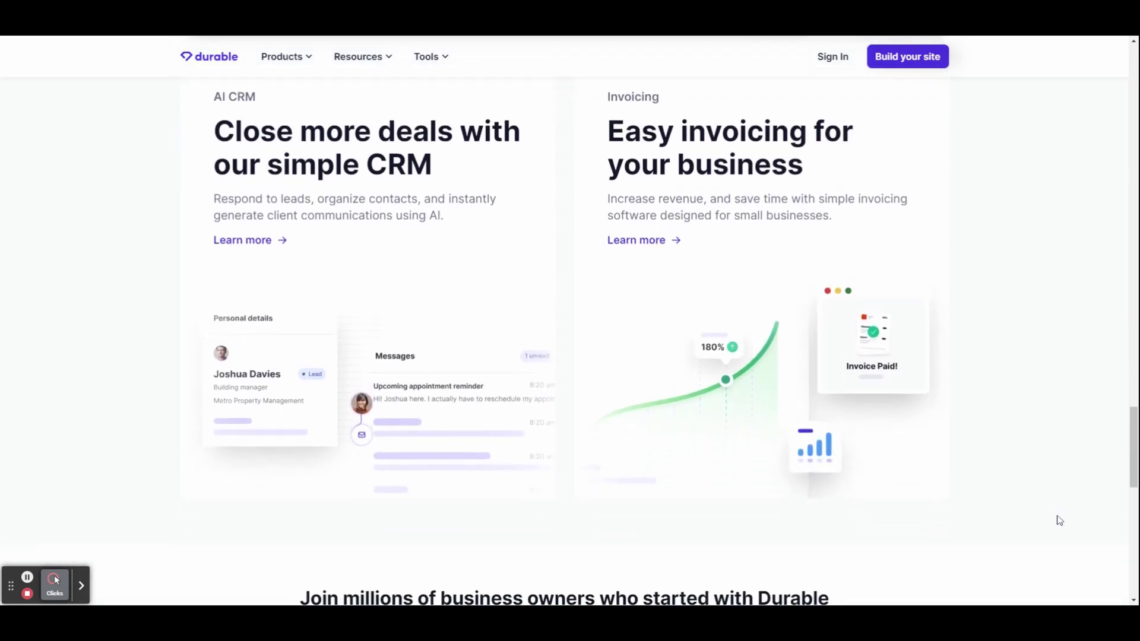
scroll(1060, 521, "down", 4)
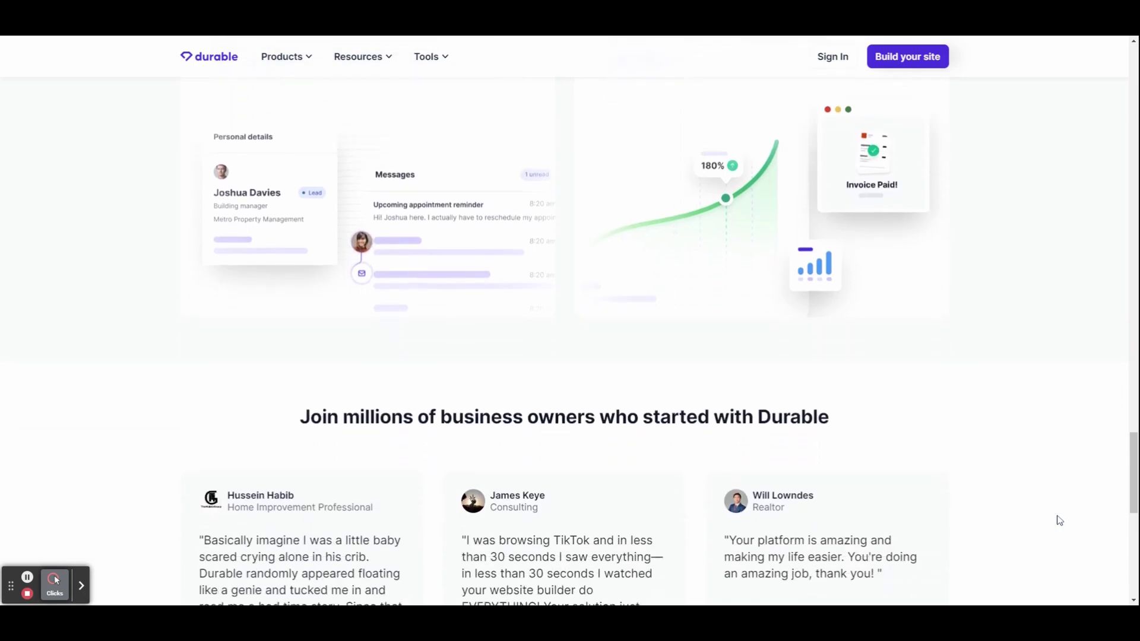
scroll(1060, 521, "down", 3)
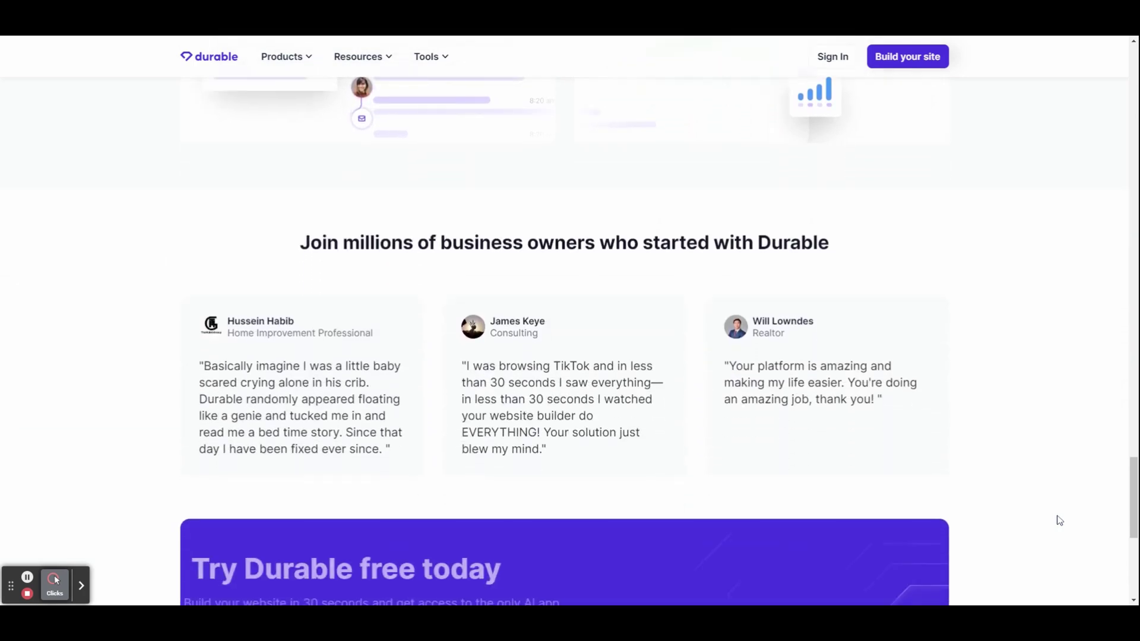
scroll(1060, 520, "down", 1)
scroll(1059, 520, "down", 1)
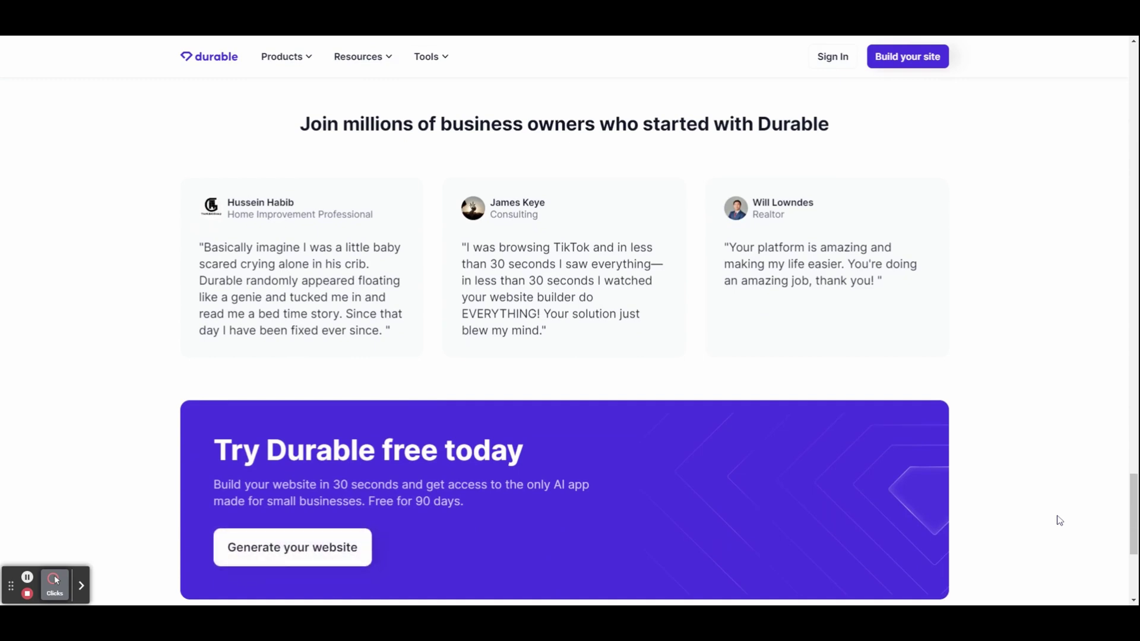
scroll(1060, 520, "down", 3)
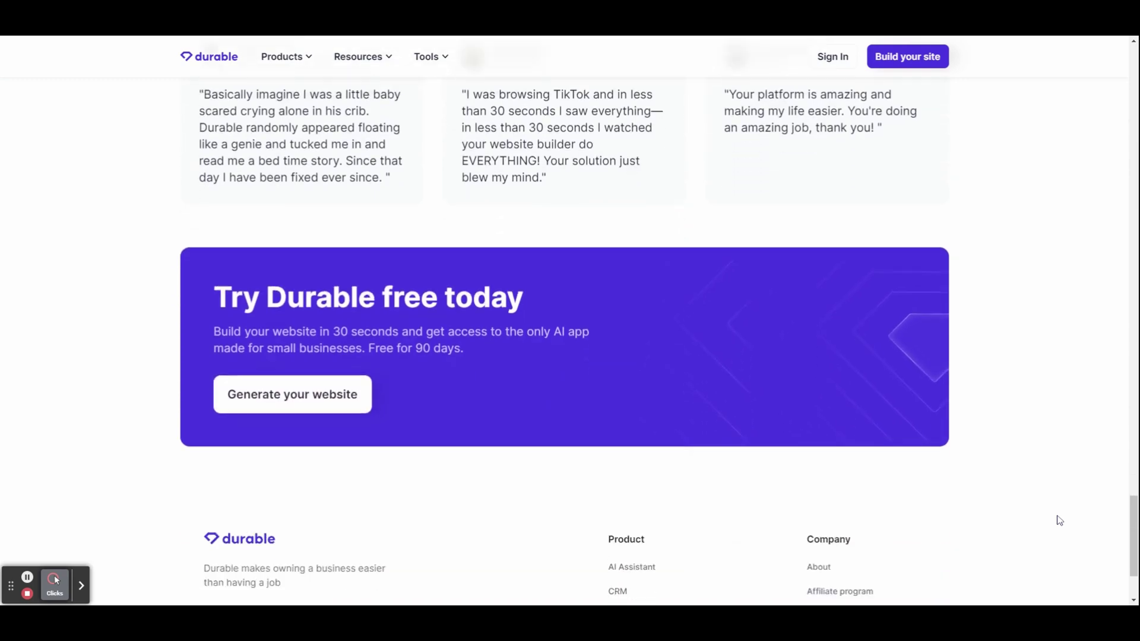
scroll(1060, 520, "down", 2)
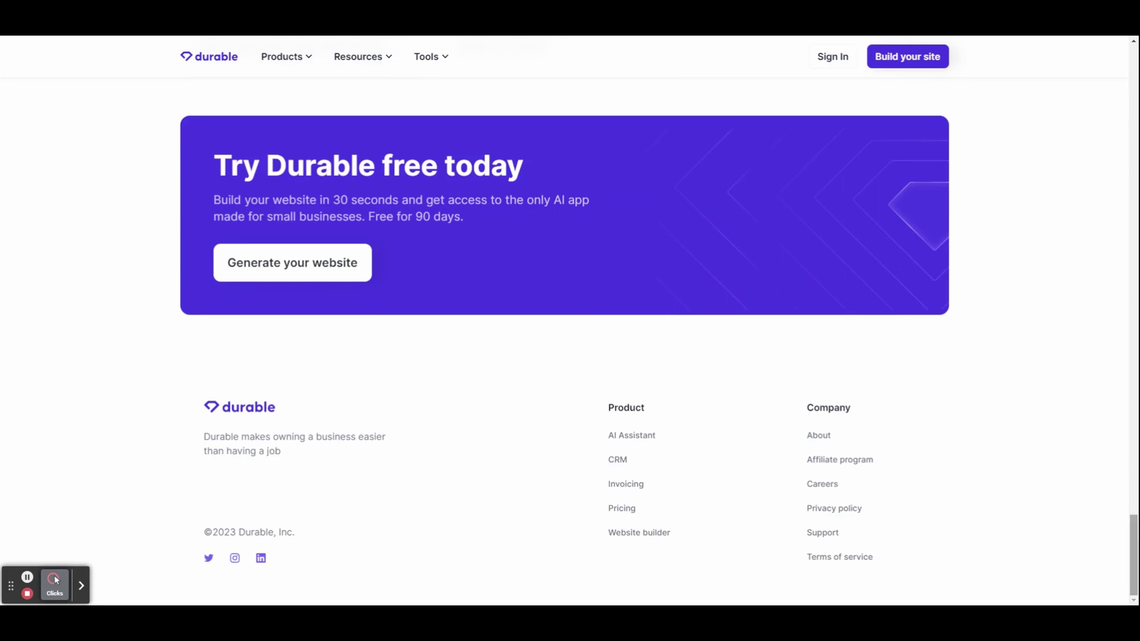
left_click_drag(1129, 559, 1127, 113)
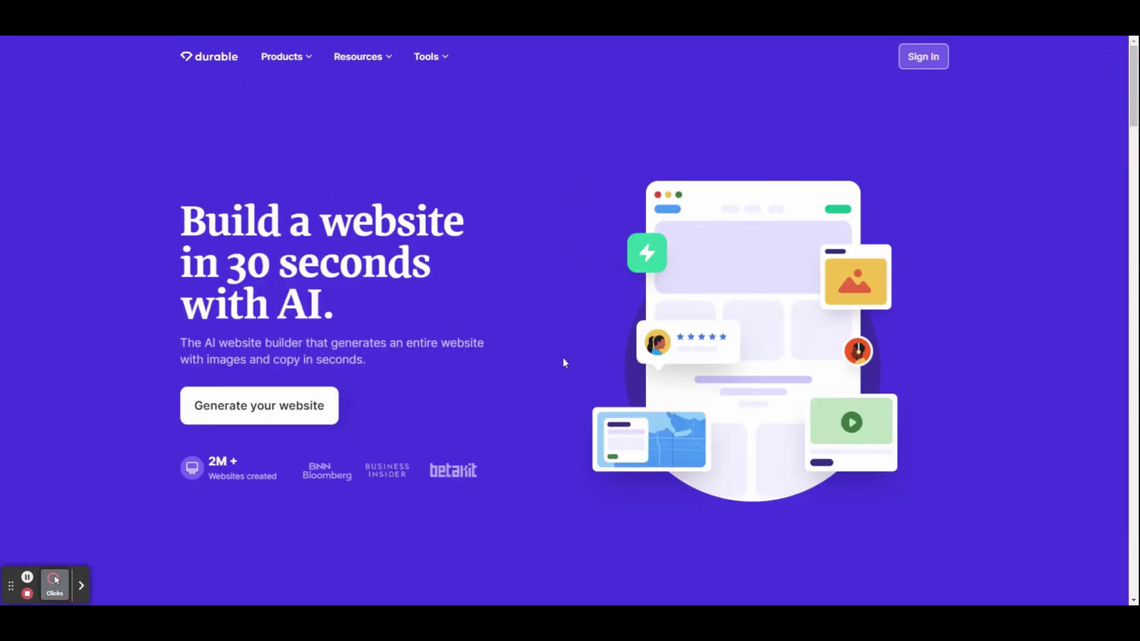
Start generating a new website and pick Dog Walking as the business type
left_click(254, 409)
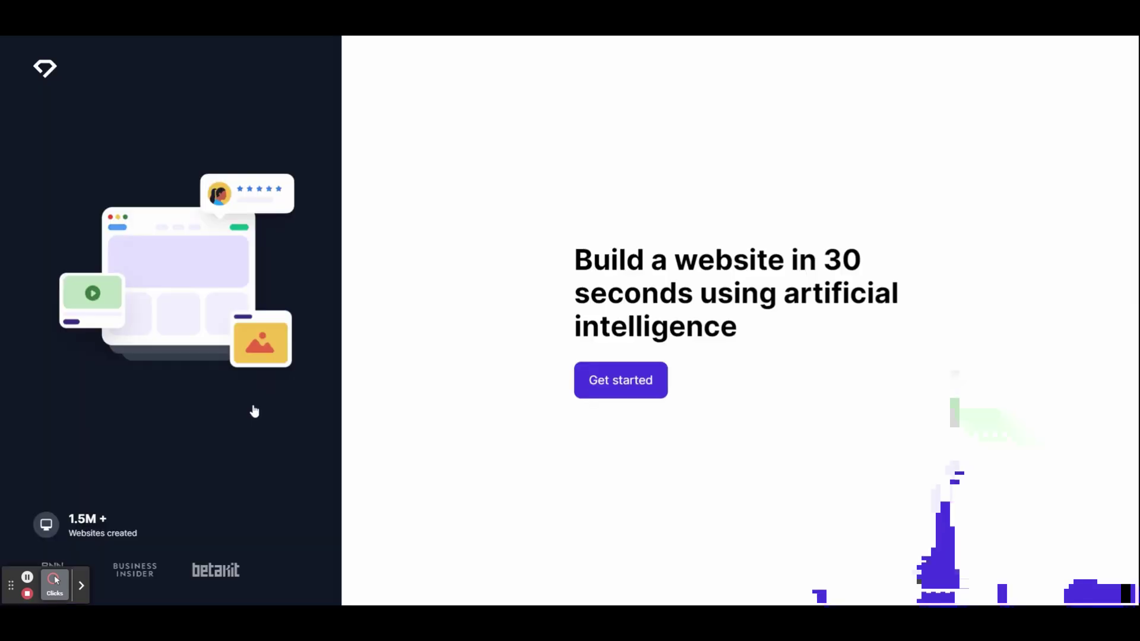
left_click(604, 391)
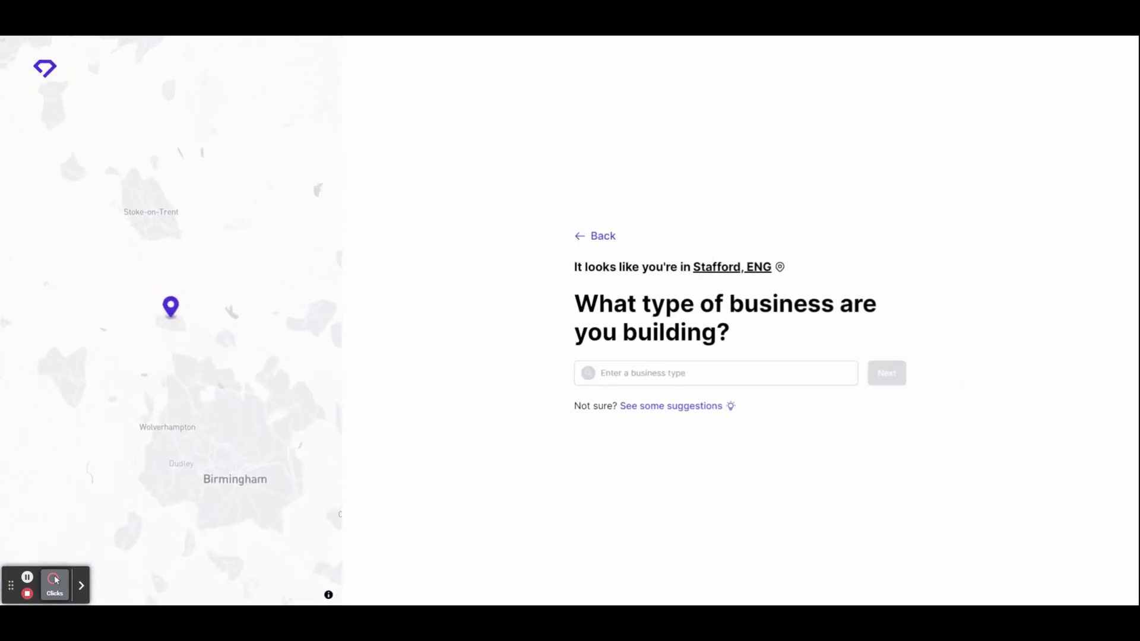
left_click(644, 374)
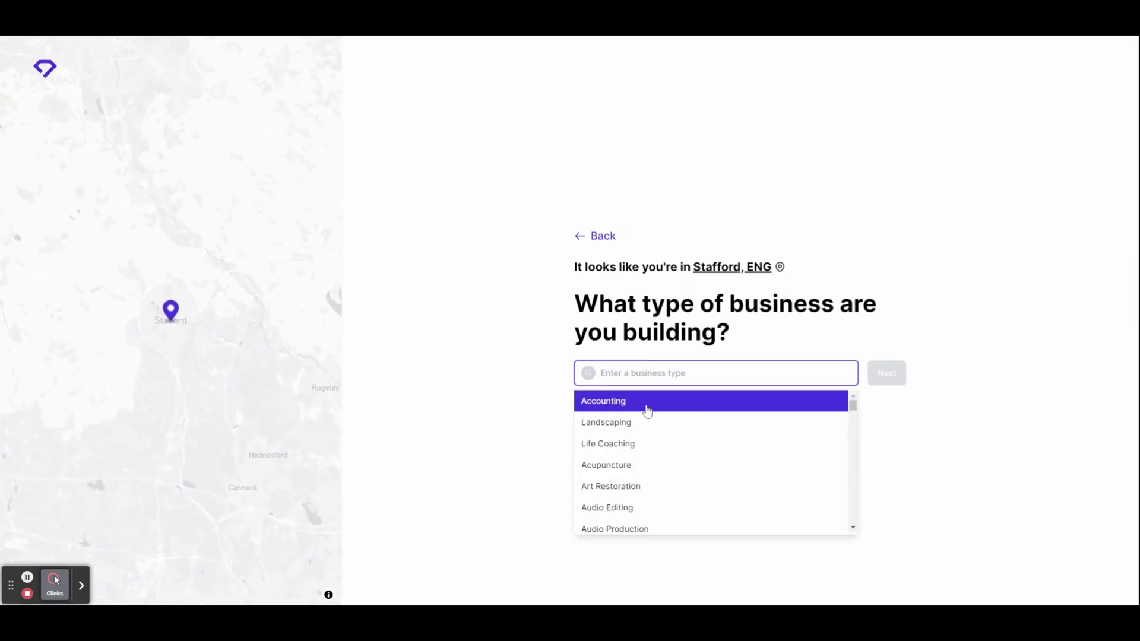
scroll(689, 475, "down", 5)
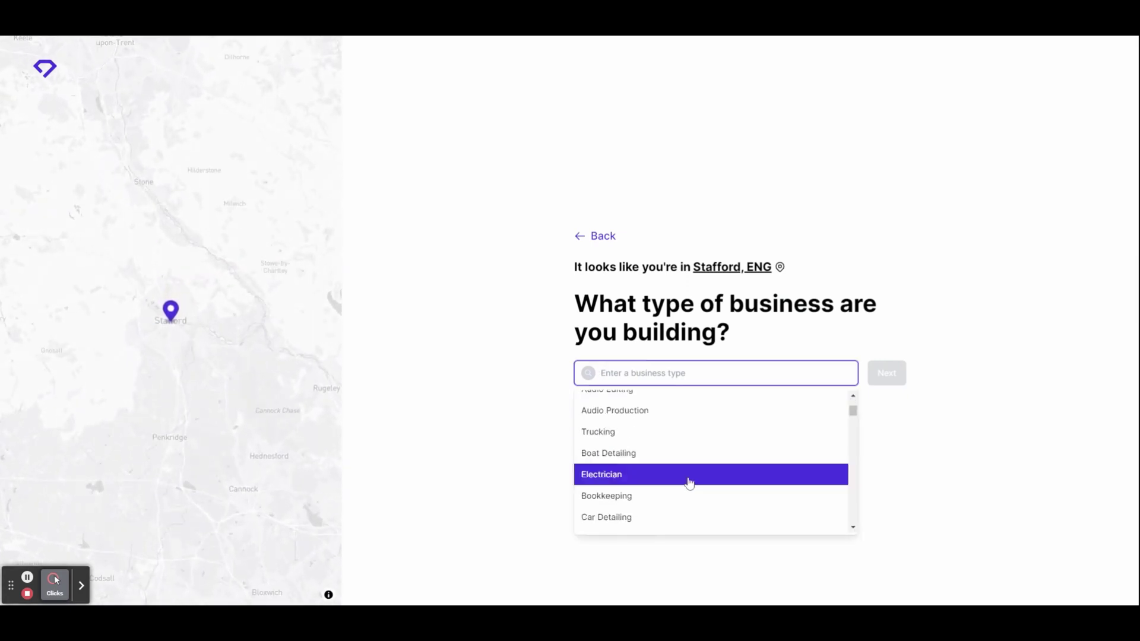
scroll(688, 487, "down", 5)
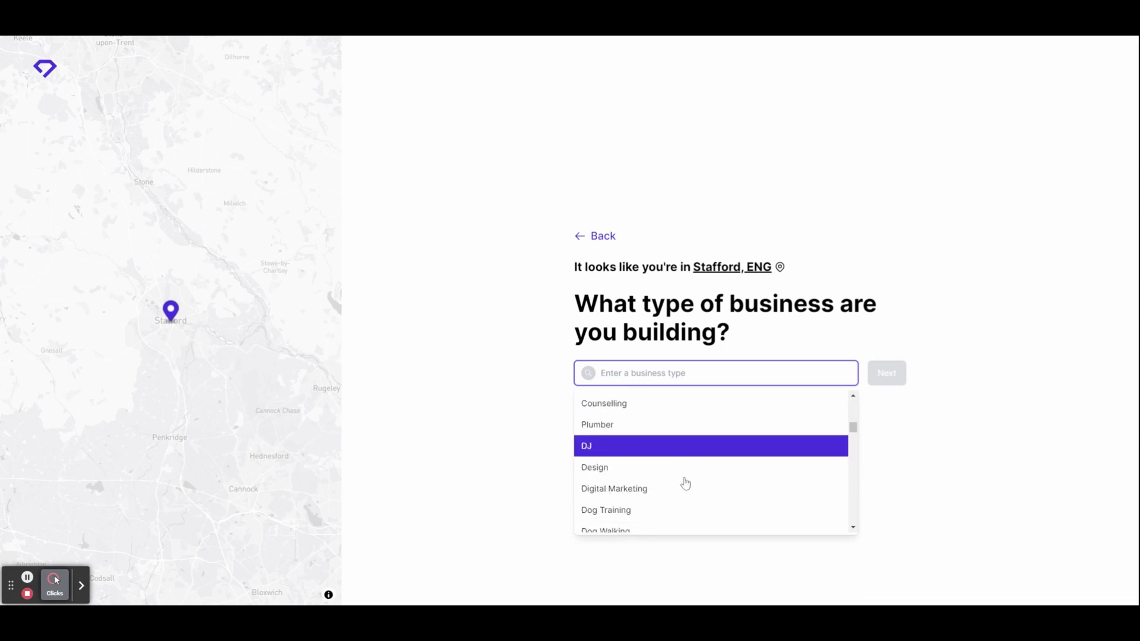
scroll(683, 467, "down", 6)
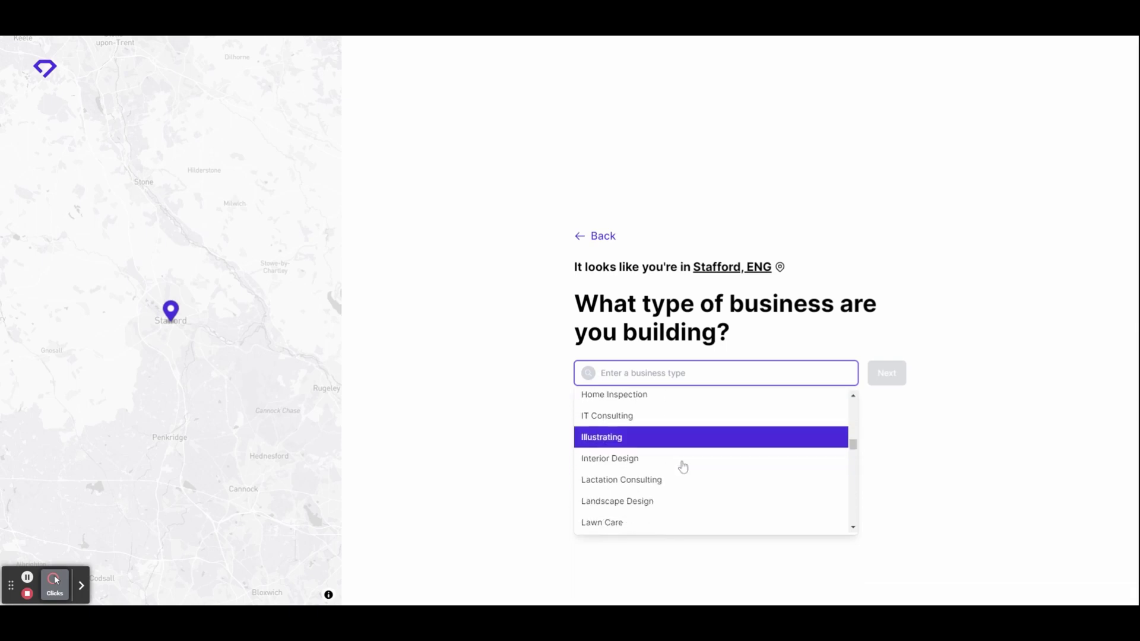
scroll(684, 467, "down", 6)
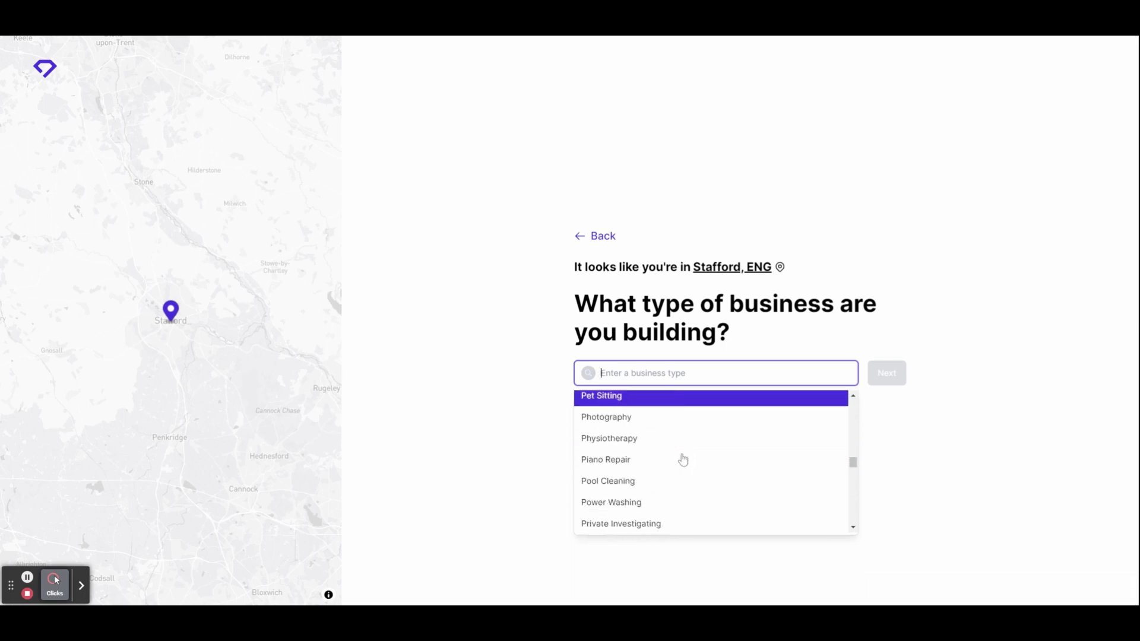
type("dog")
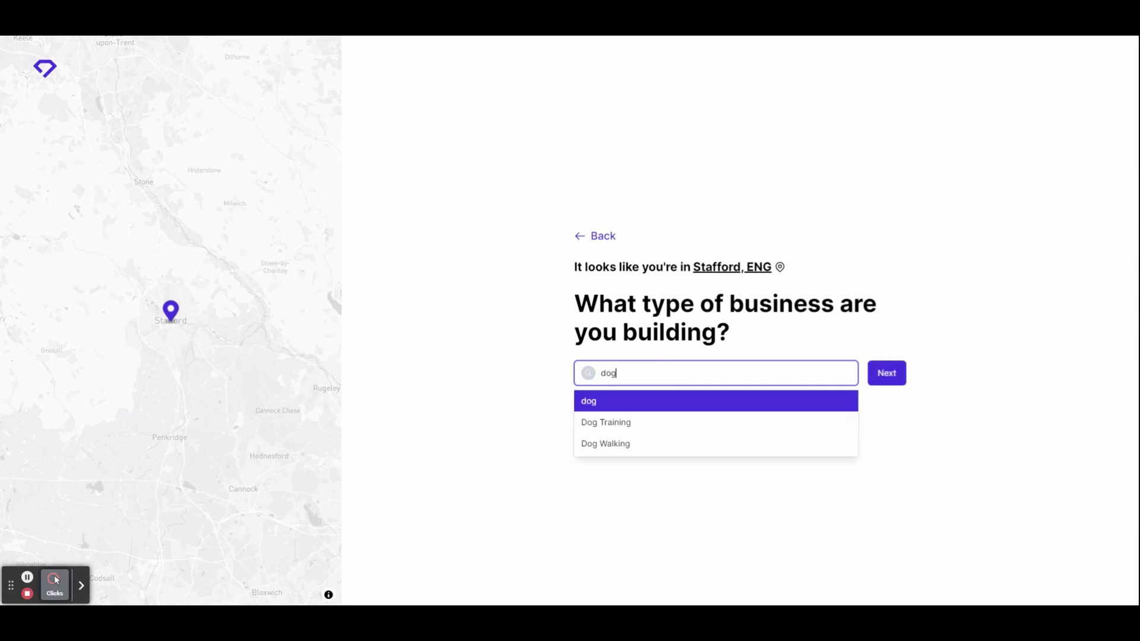
left_click(641, 446)
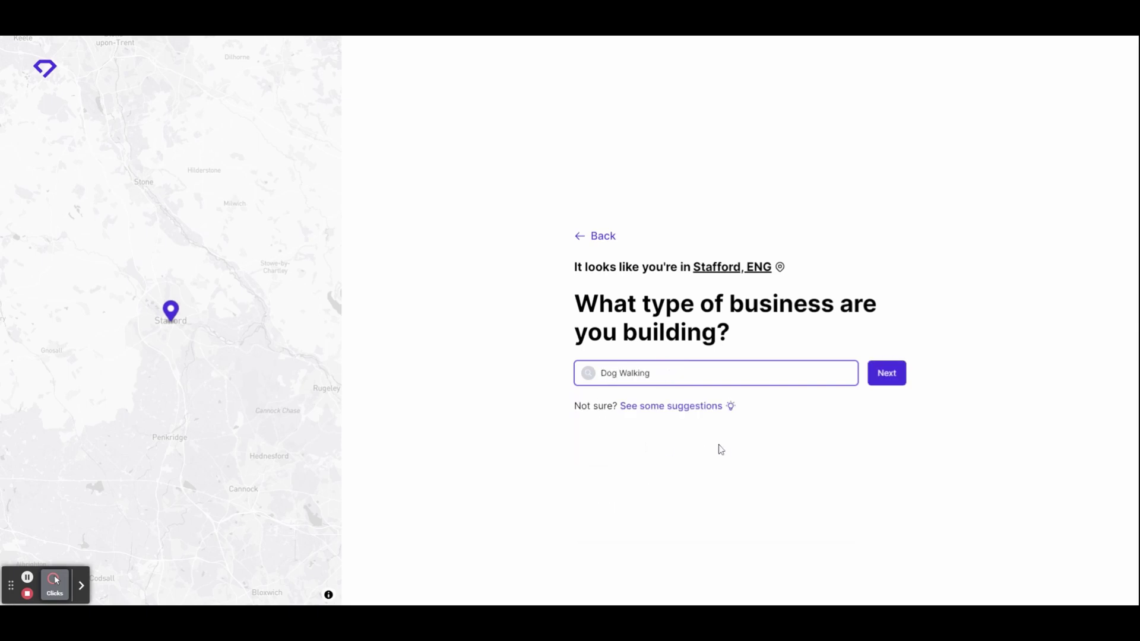
Load business name suggestions until The Bark Brigade, Pooch Promenades and Walkies Galore appear
key("Return")
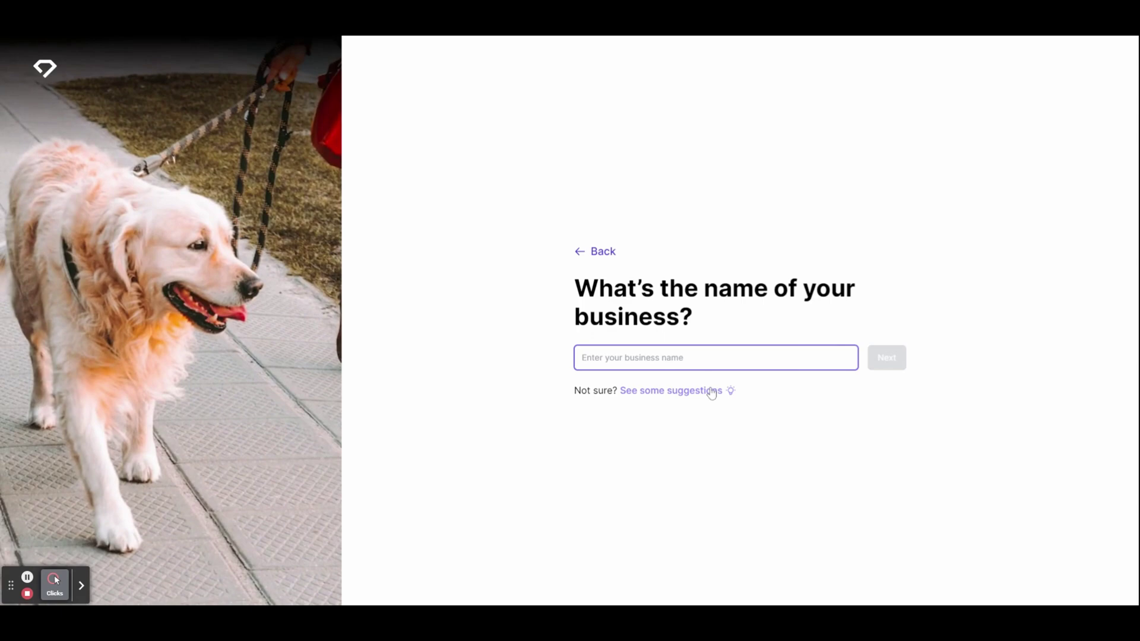
left_click(712, 393)
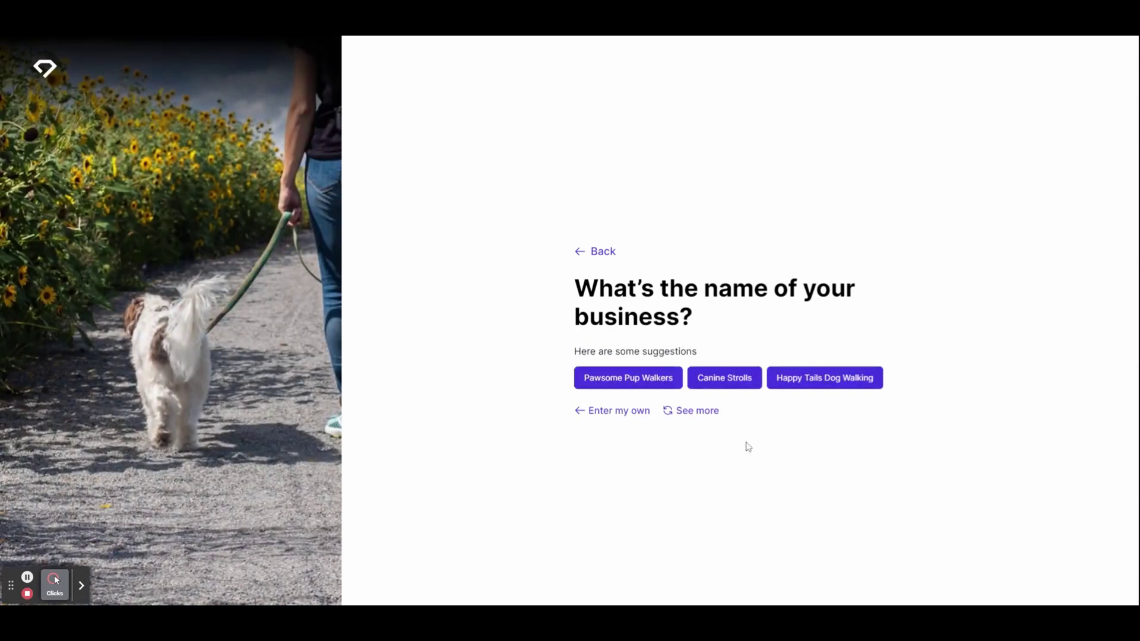
left_click(711, 416)
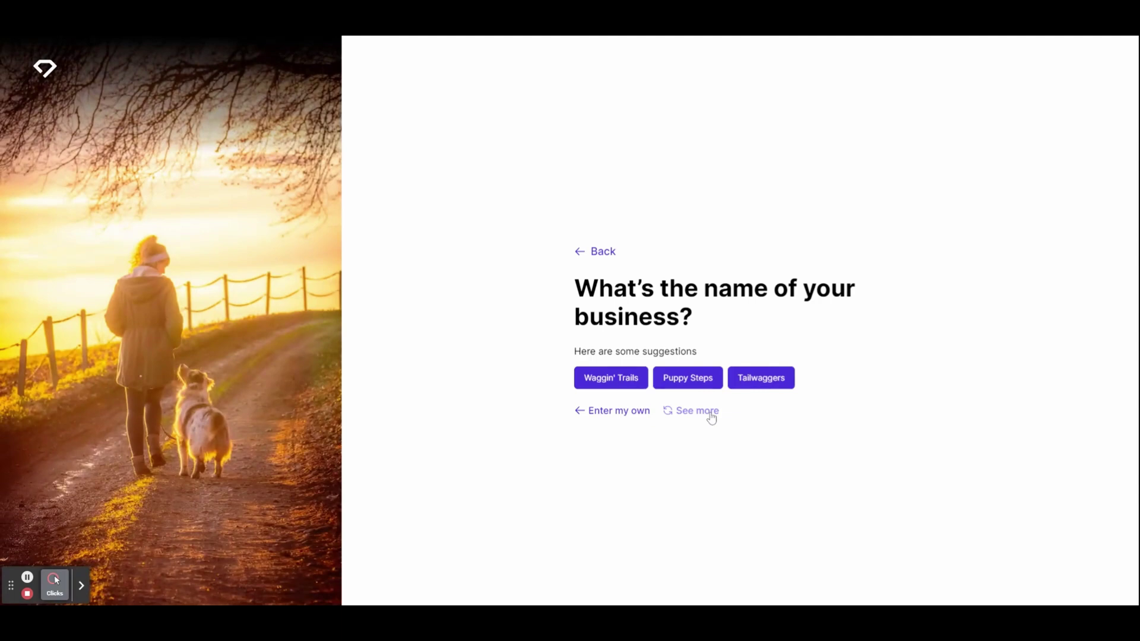
left_click(712, 417)
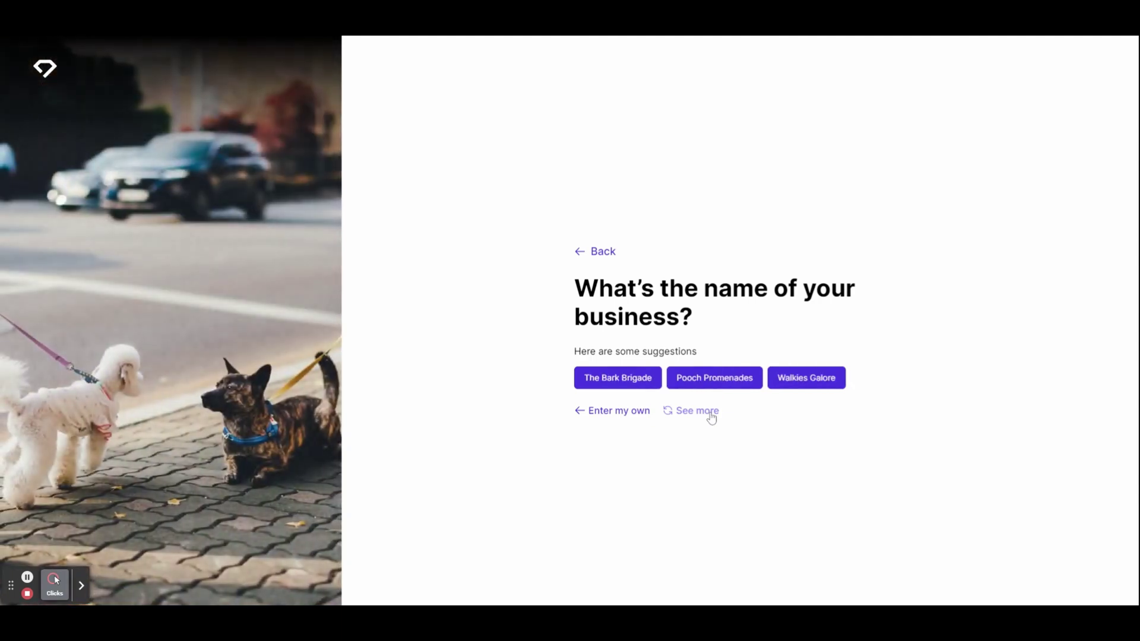
Name the business The Bark Brigade and open the generated site with its 'Explore Stafford with your pup!' hero
left_click(647, 386)
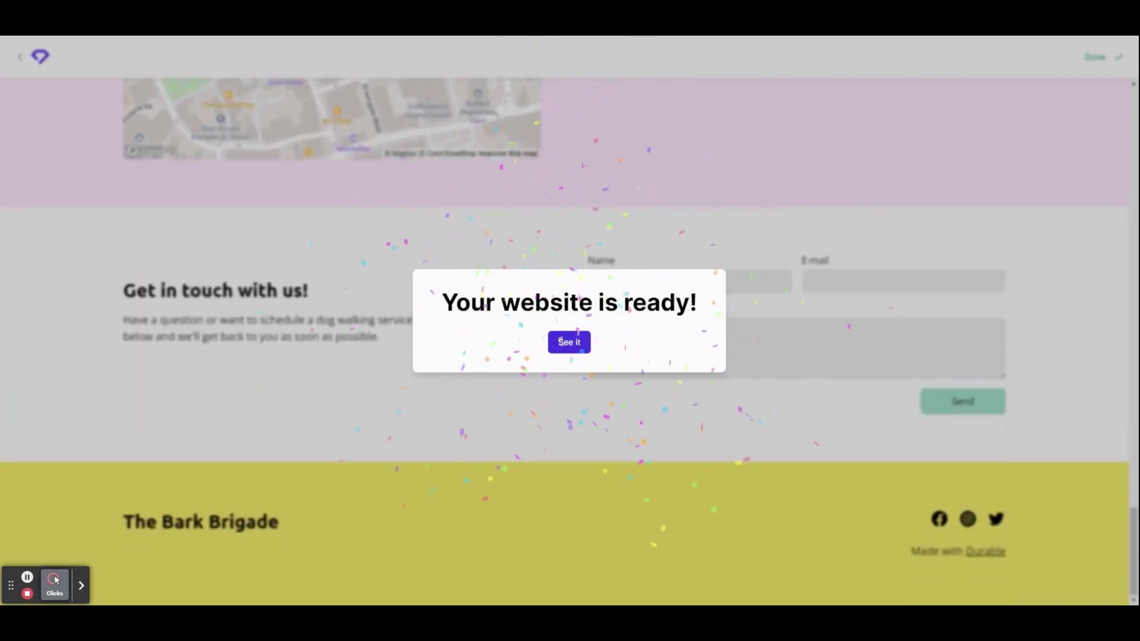
left_click(573, 350)
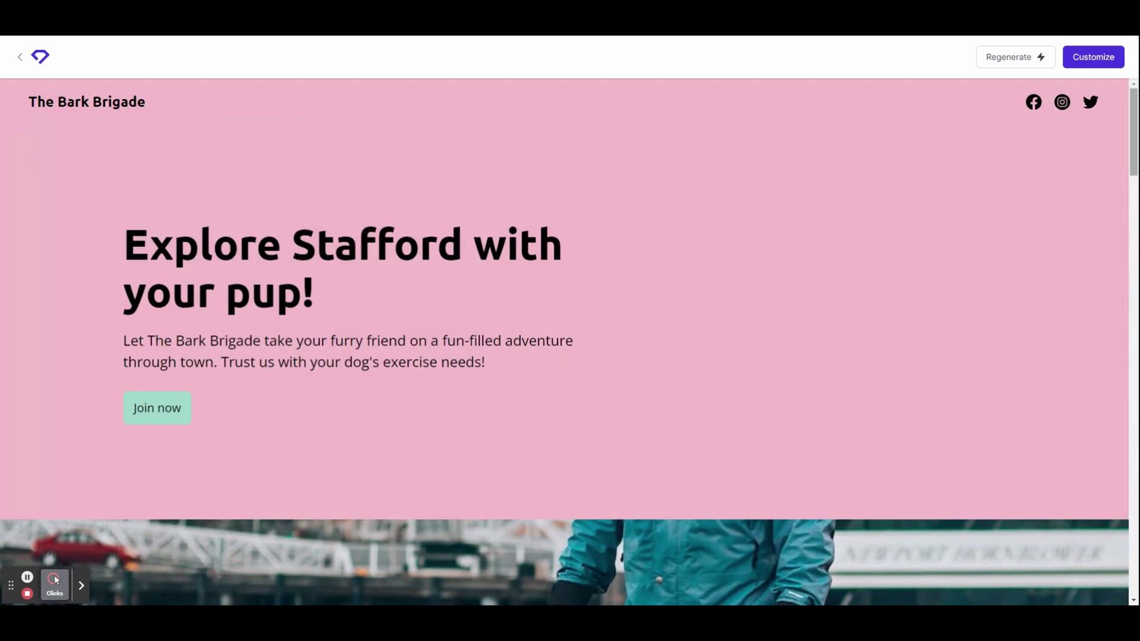
Regenerate the About us section text and review the rest of the homepage
left_click_drag(1132, 112, 1133, 137)
scroll(1133, 137, "down", 8)
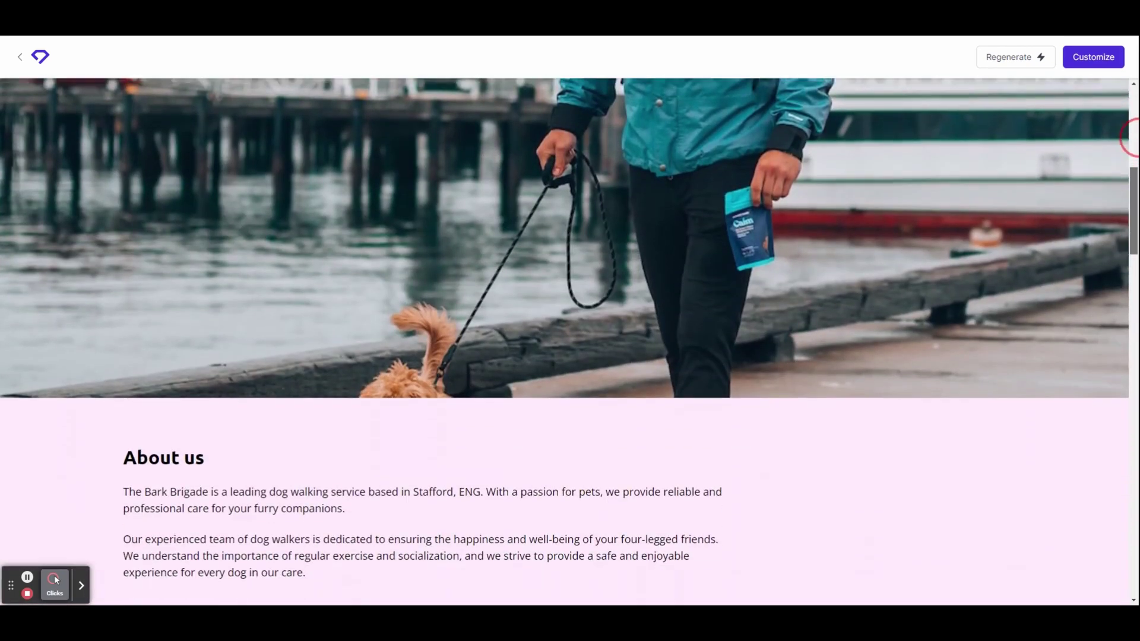
scroll(1133, 137, "down", 3)
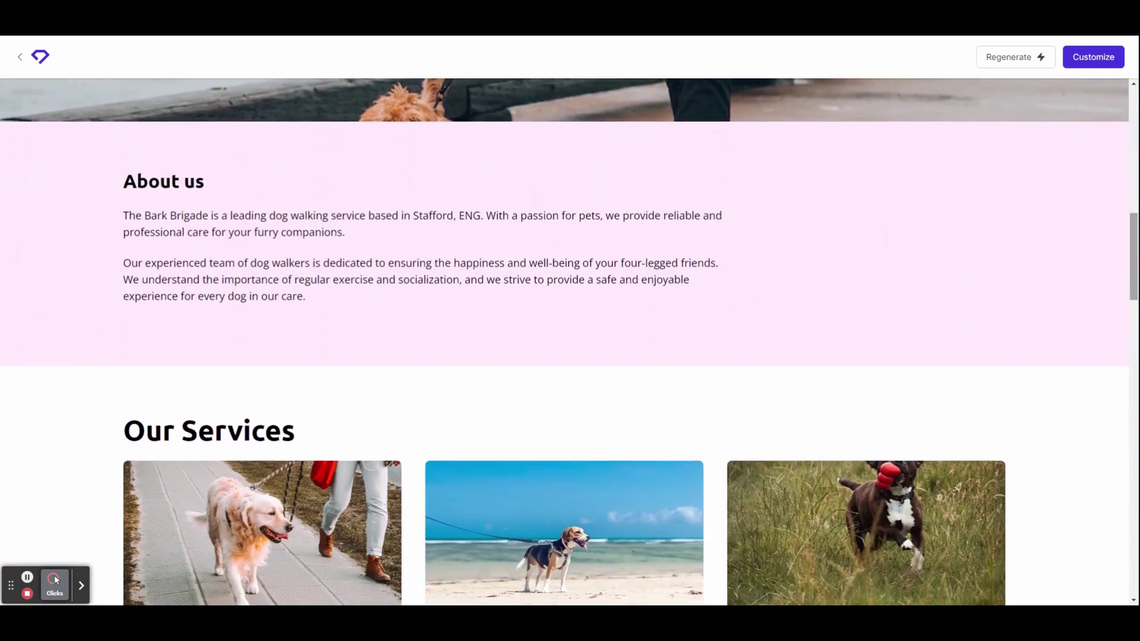
mouse_move(298, 306)
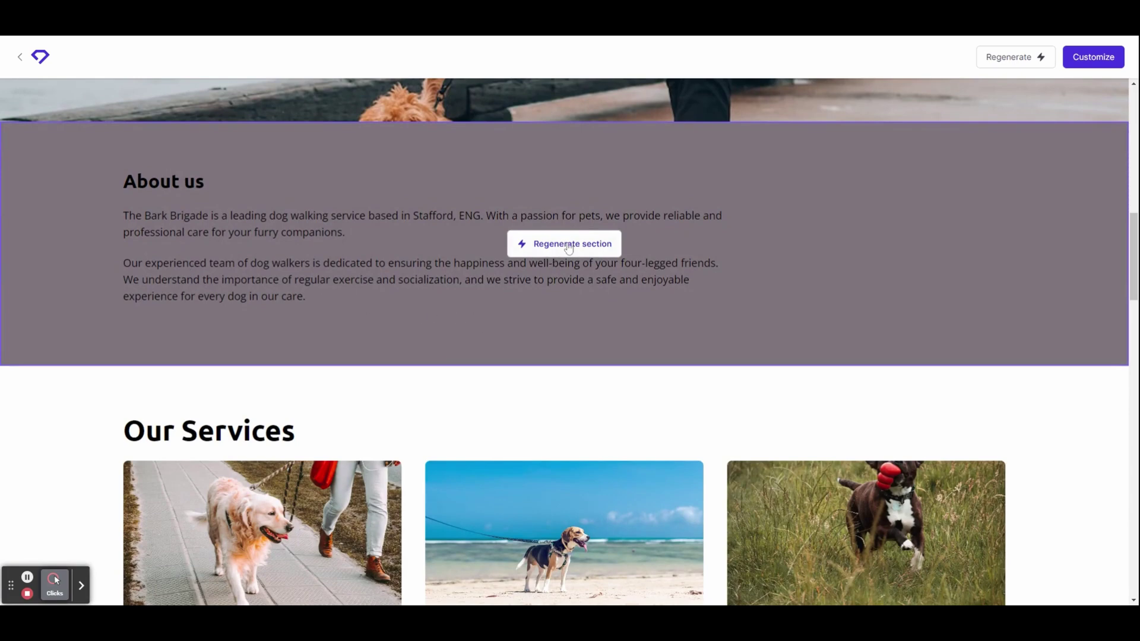
left_click(586, 248)
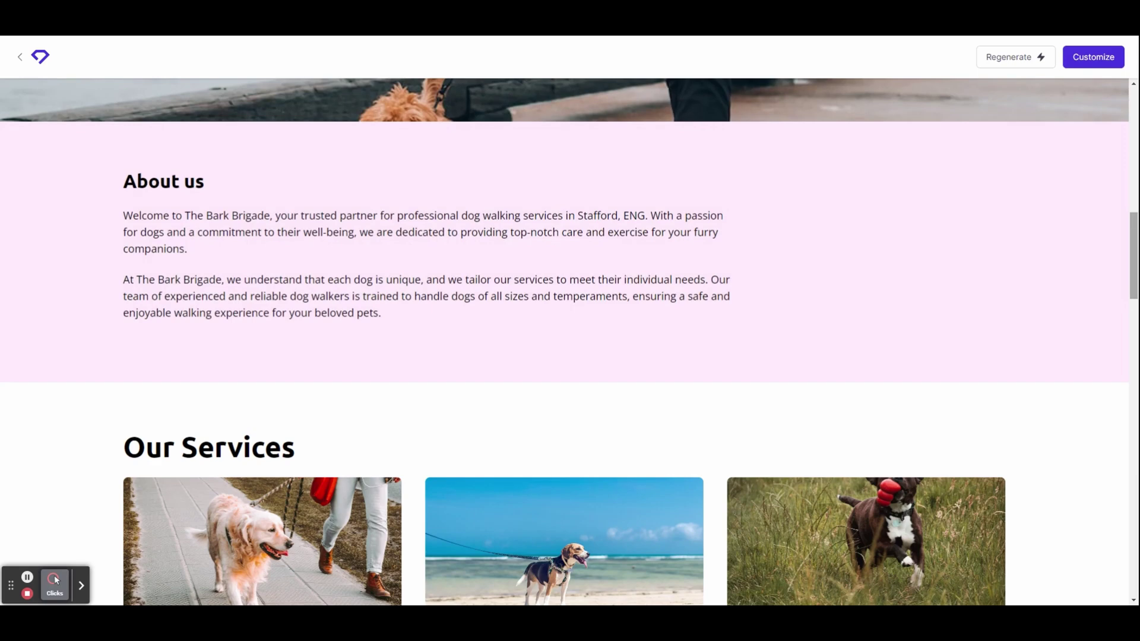
scroll(975, 345, "down", 5)
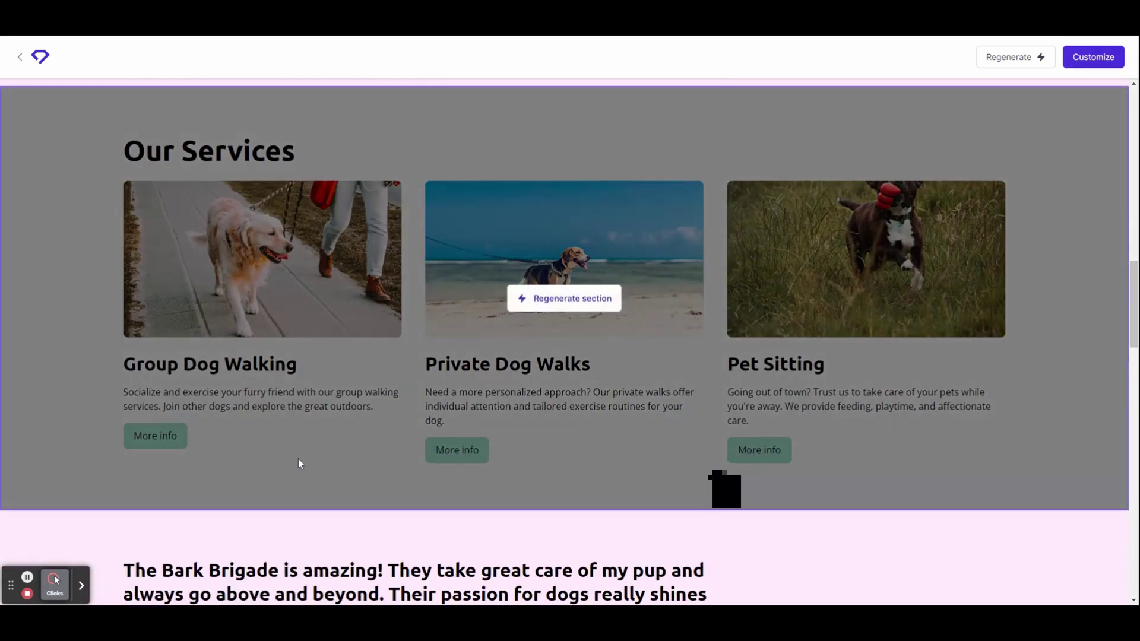
scroll(1079, 364, "down", 6)
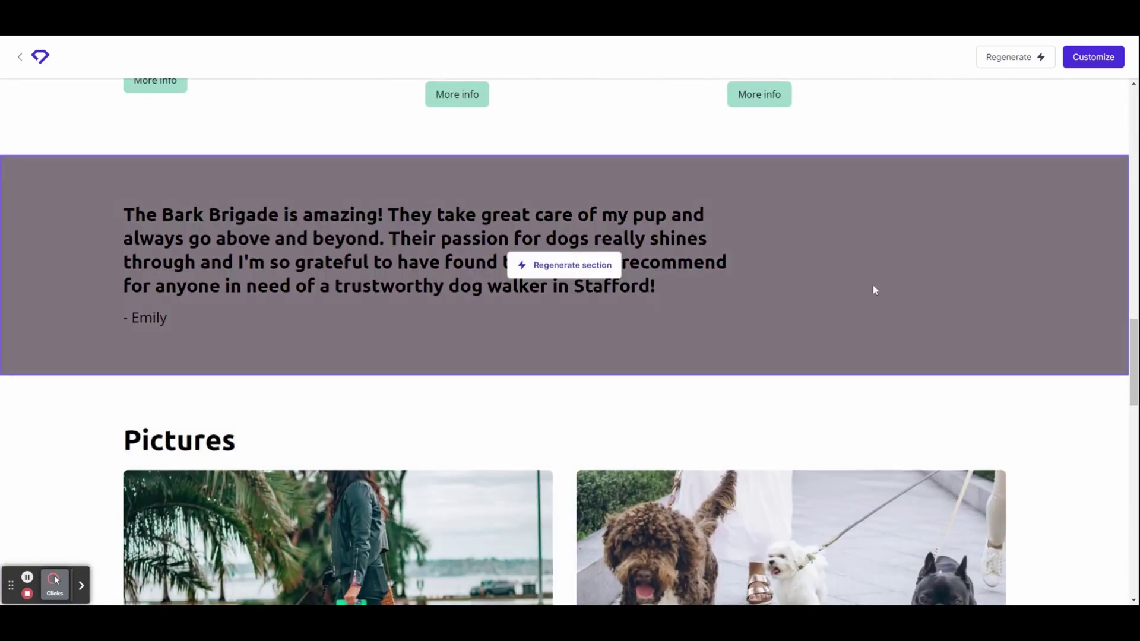
scroll(1053, 279, "down", 6)
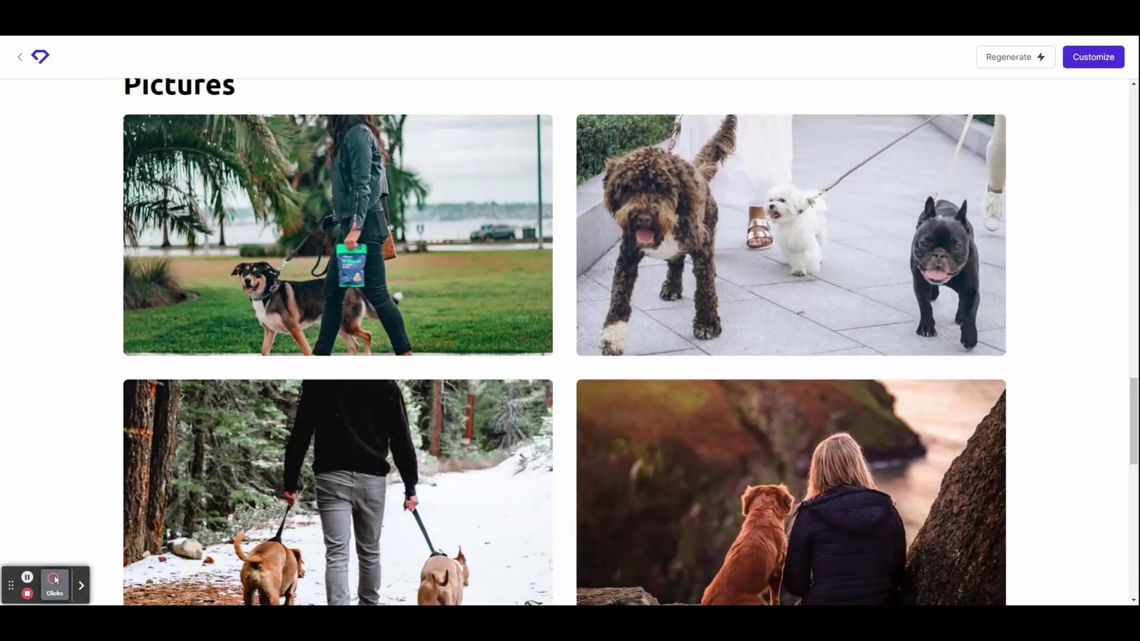
scroll(631, 341, "down", 1)
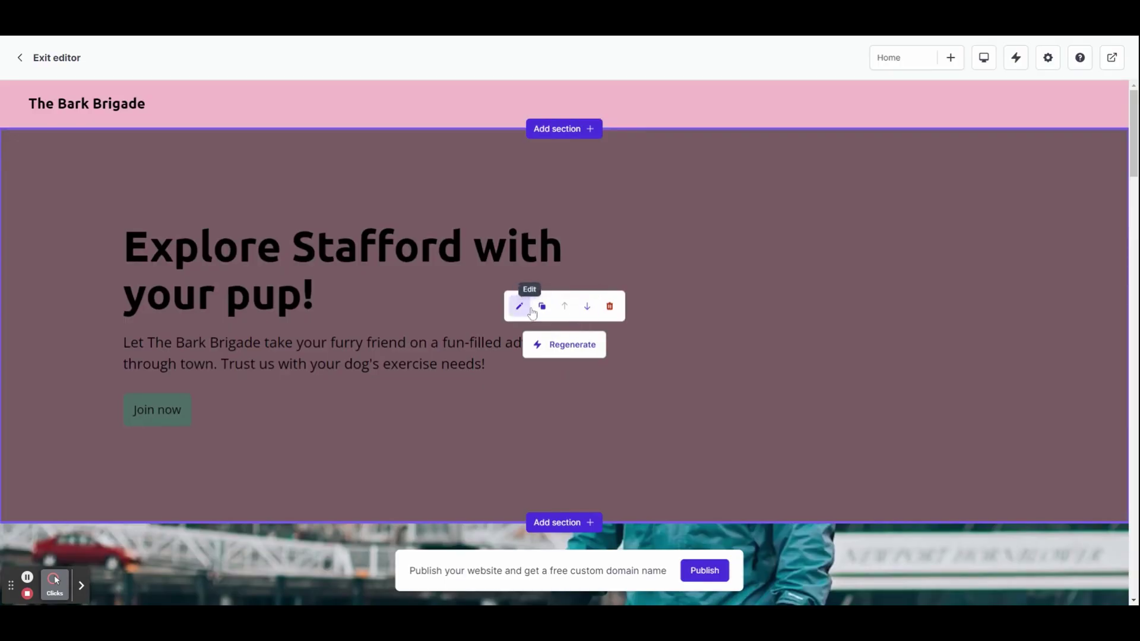
Move the hero section below the photo, then back to the top
left_click(587, 306)
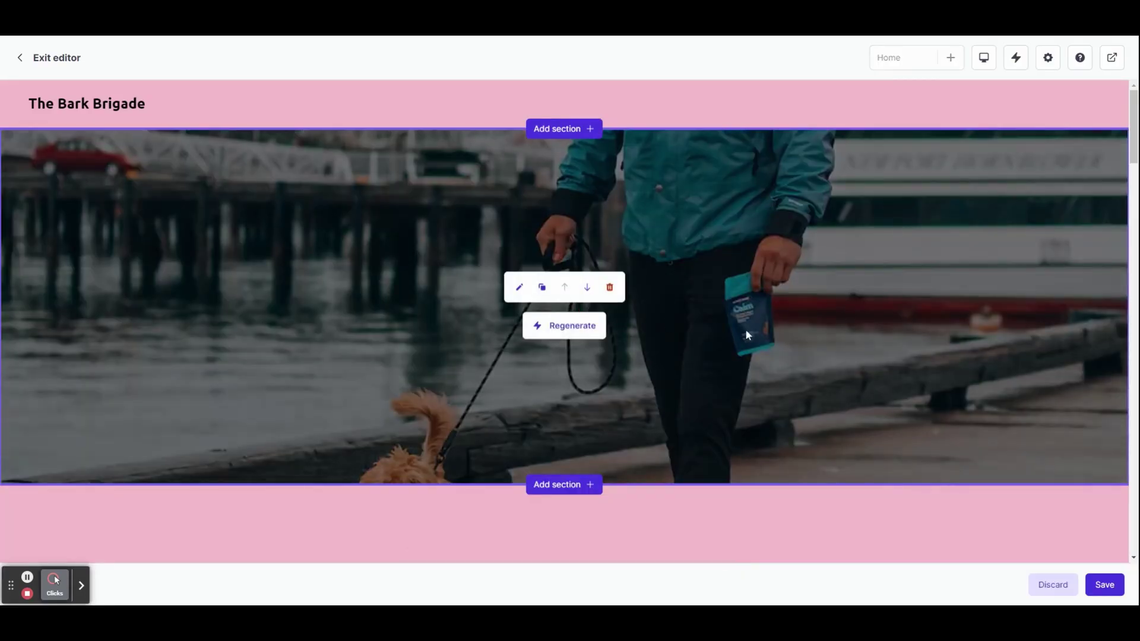
scroll(753, 333, "down", 5)
scroll(753, 333, "up", 5)
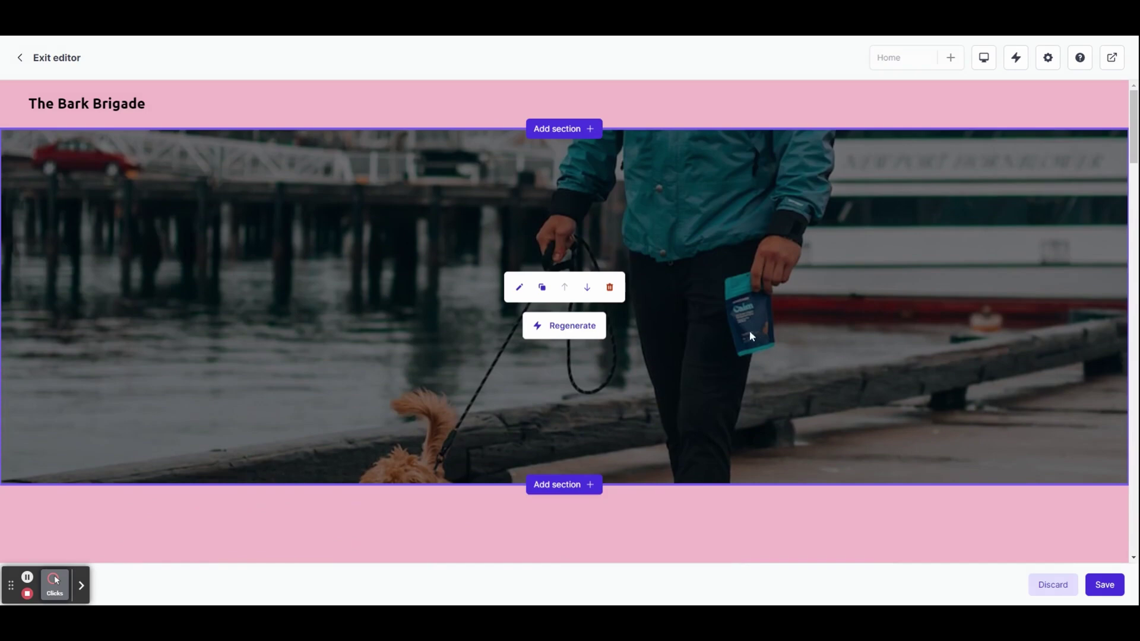
left_click(588, 296)
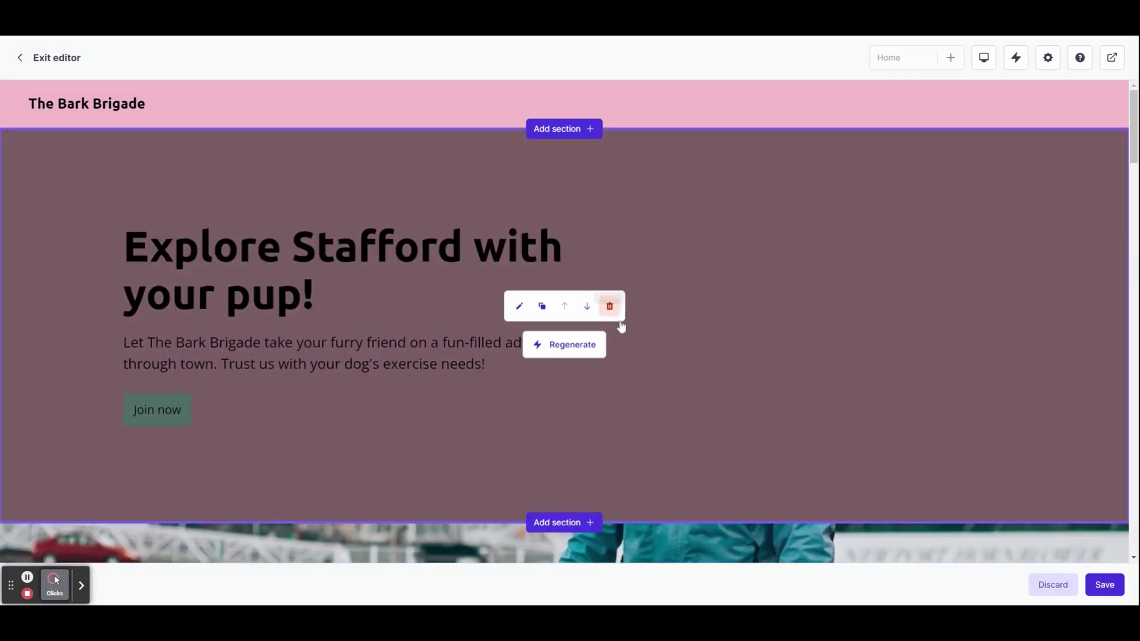
Regenerate the hero heading and subtext to 'Leading the Pack with The Bark Brigade!'
left_click(518, 307)
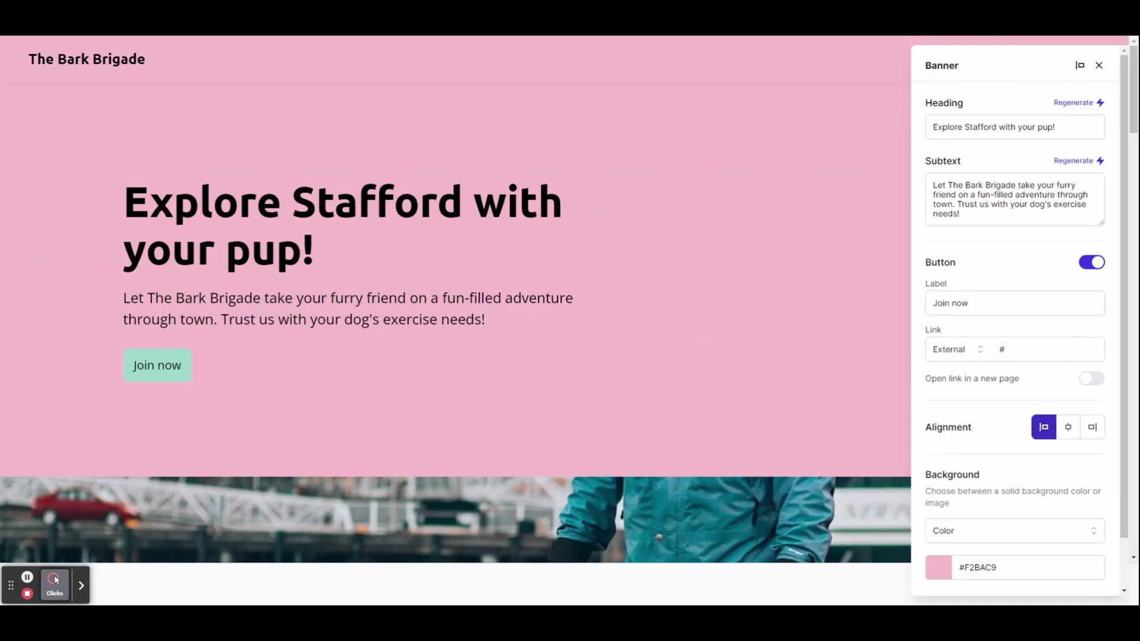
left_click(1086, 107)
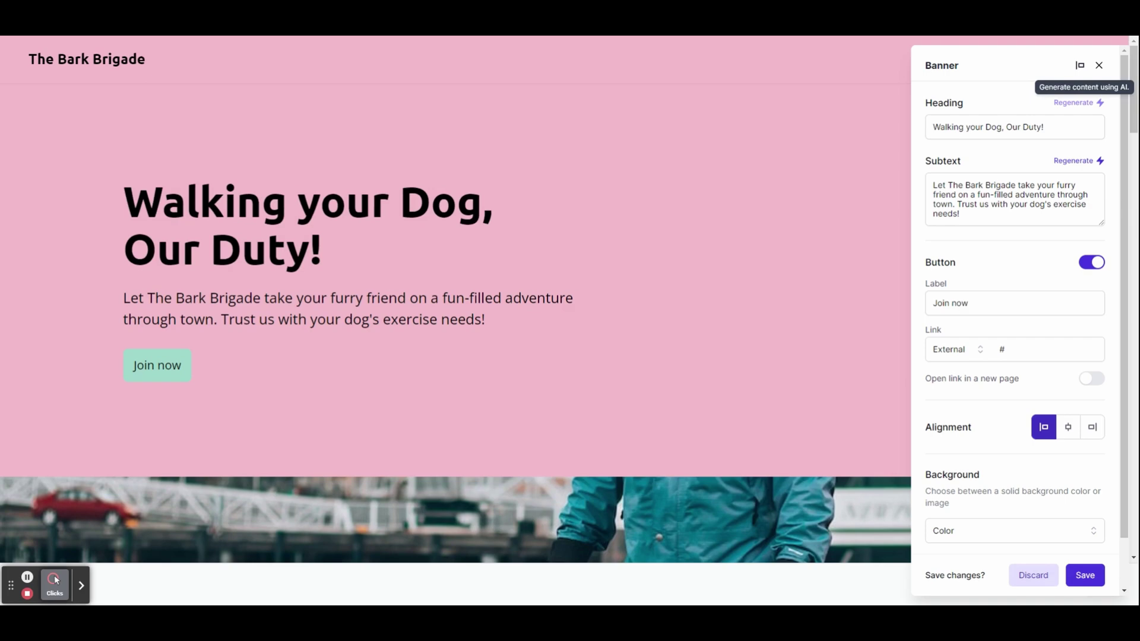
left_click(1086, 106)
scroll(1019, 356, "down", 1)
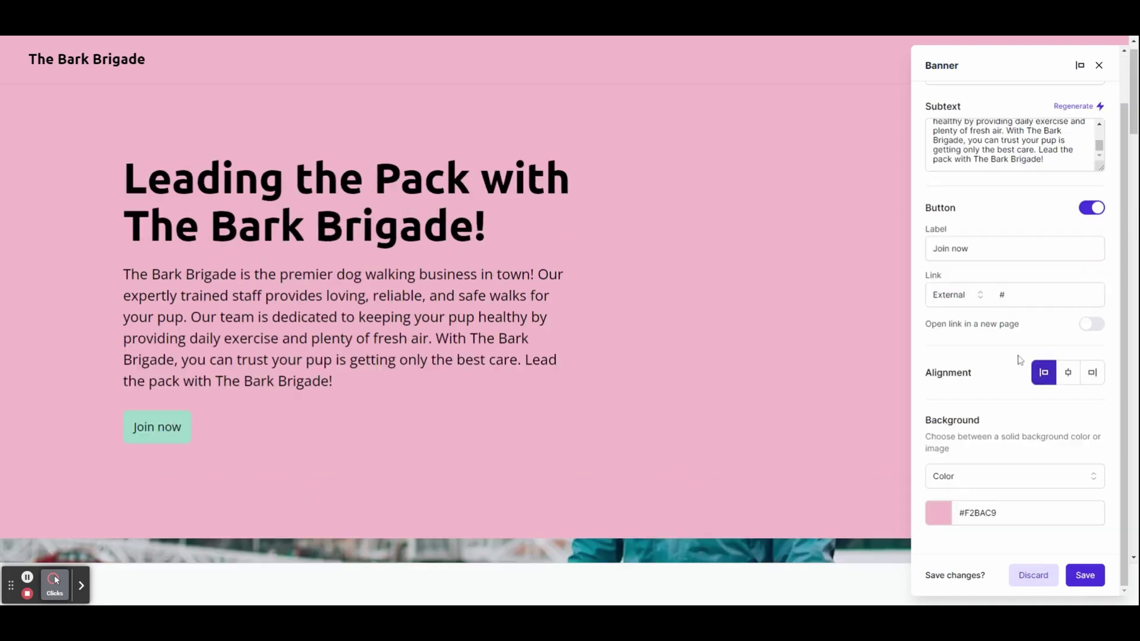
Switch the banner background to an image and generate an autumn dog-walking photo
left_click(1042, 478)
left_click(1013, 526)
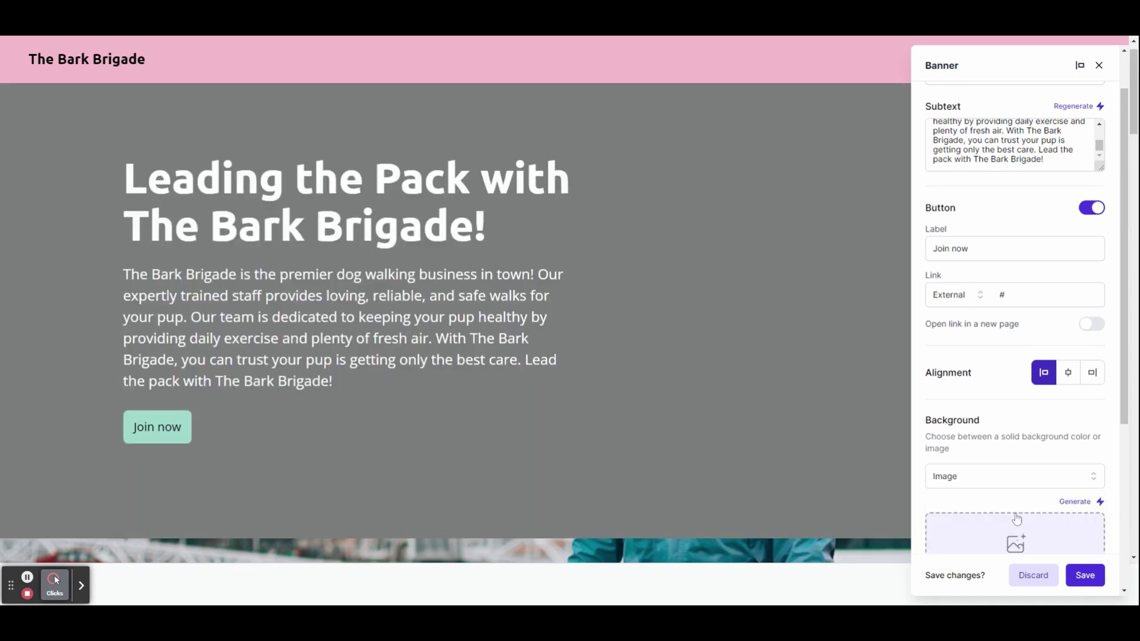
scroll(1015, 504, "down", 3)
scroll(1039, 467, "down", 1)
left_click(1084, 327)
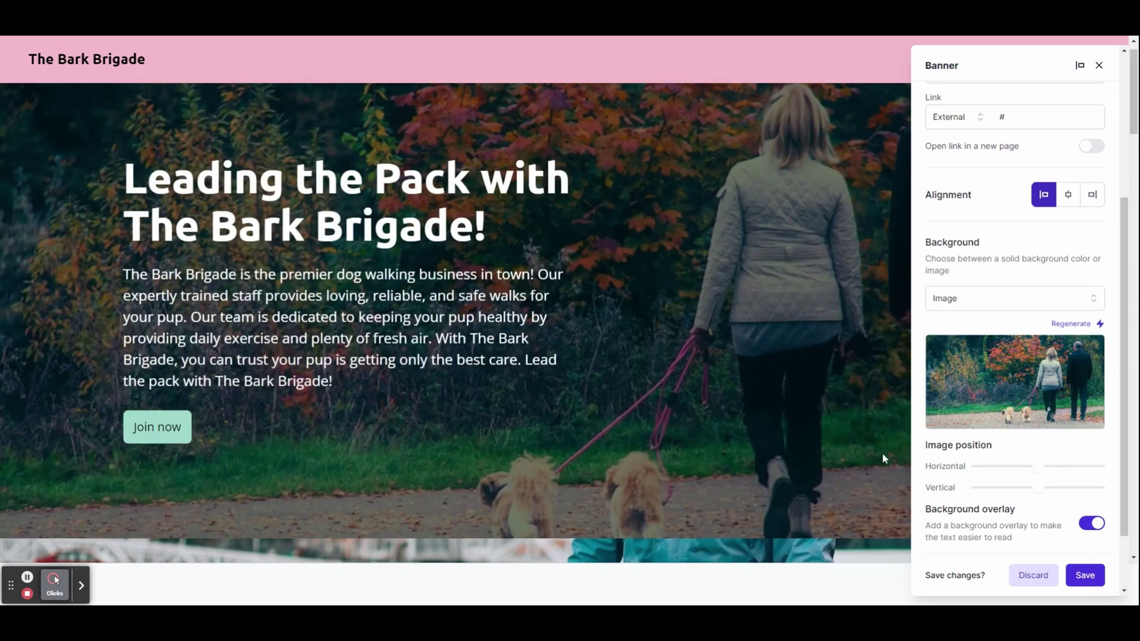
scroll(1015, 475, "down", 2)
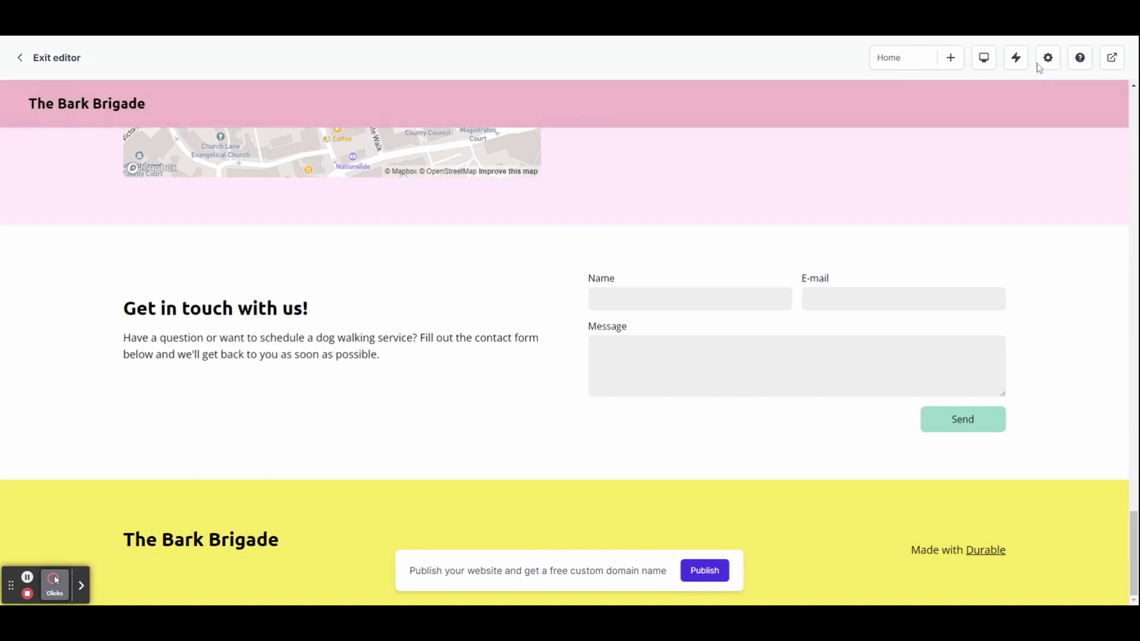
Set the site's Button Style to Outline and Shape to Square
left_click(1047, 58)
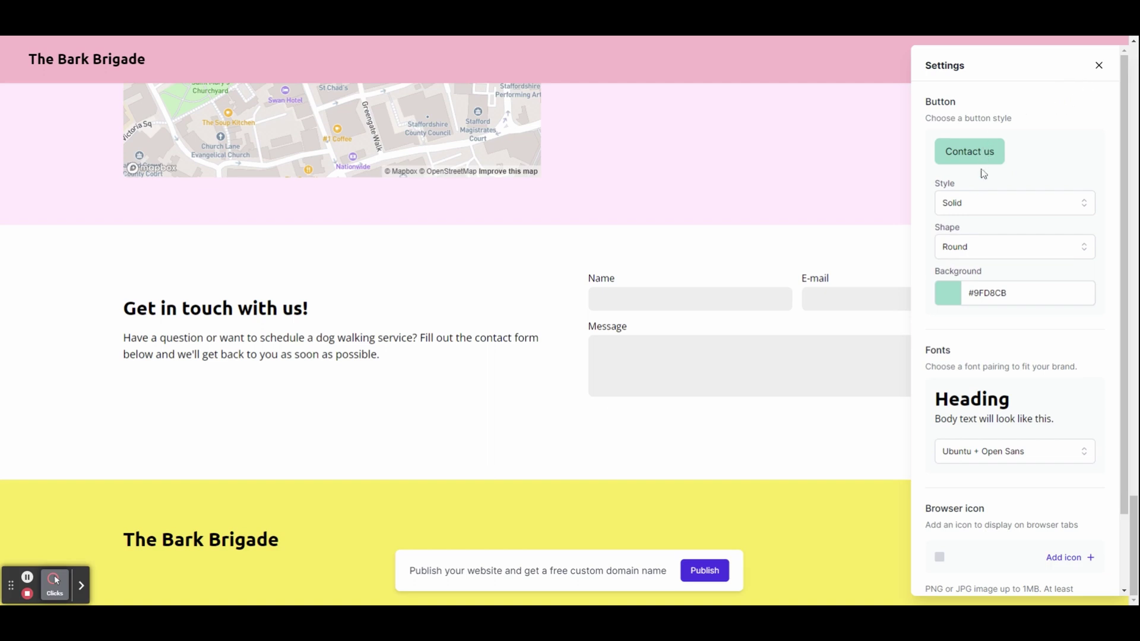
left_click(977, 203)
left_click(964, 254)
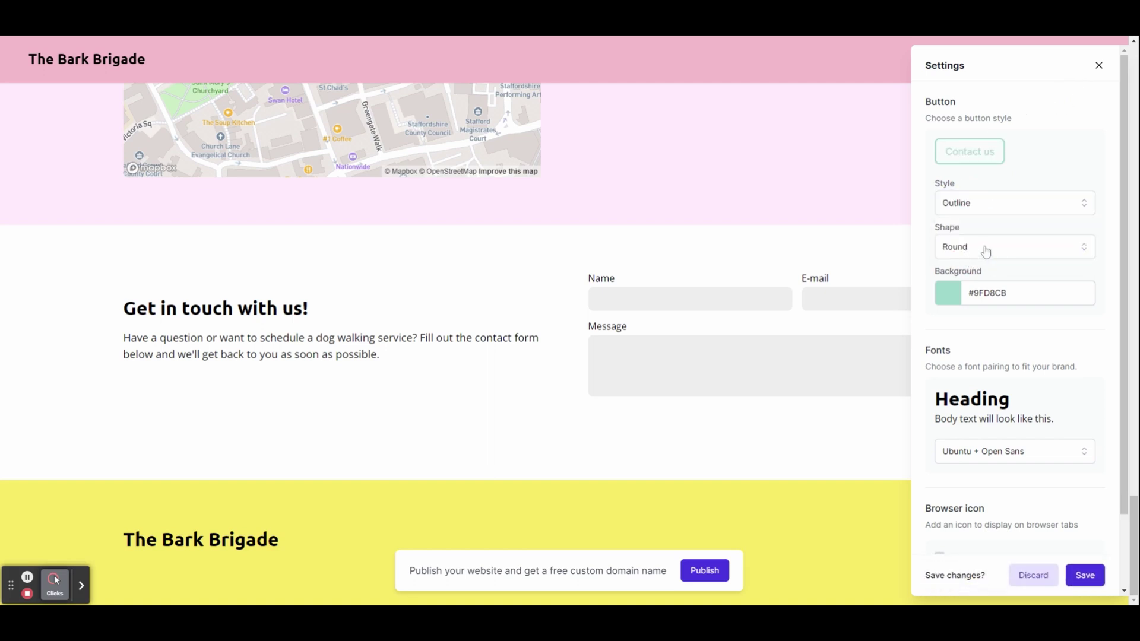
left_click(985, 248)
left_click(974, 295)
scroll(1026, 390, "down", 2)
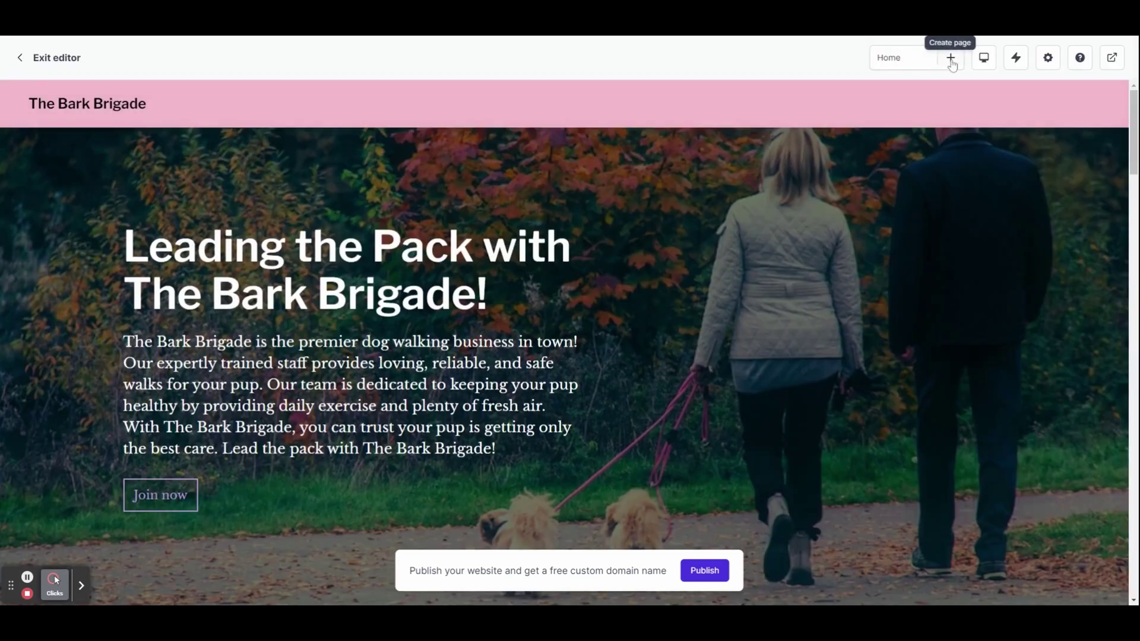
Add a generated About page with slug 'about' and AI-written SEO title and description
left_click(950, 59)
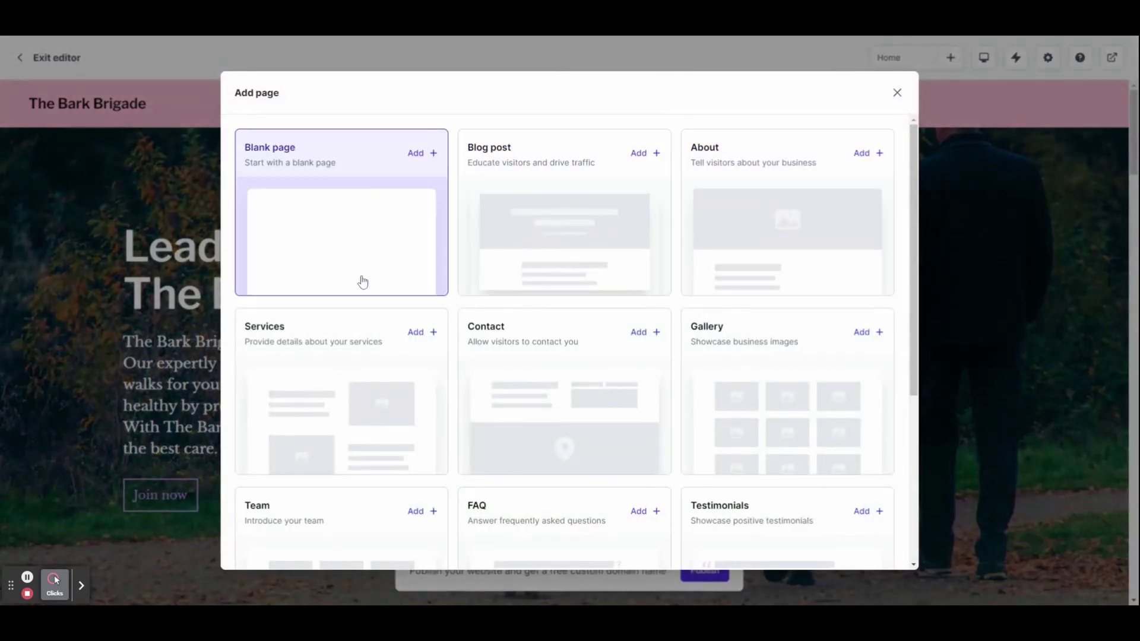
scroll(799, 387, "down", 5)
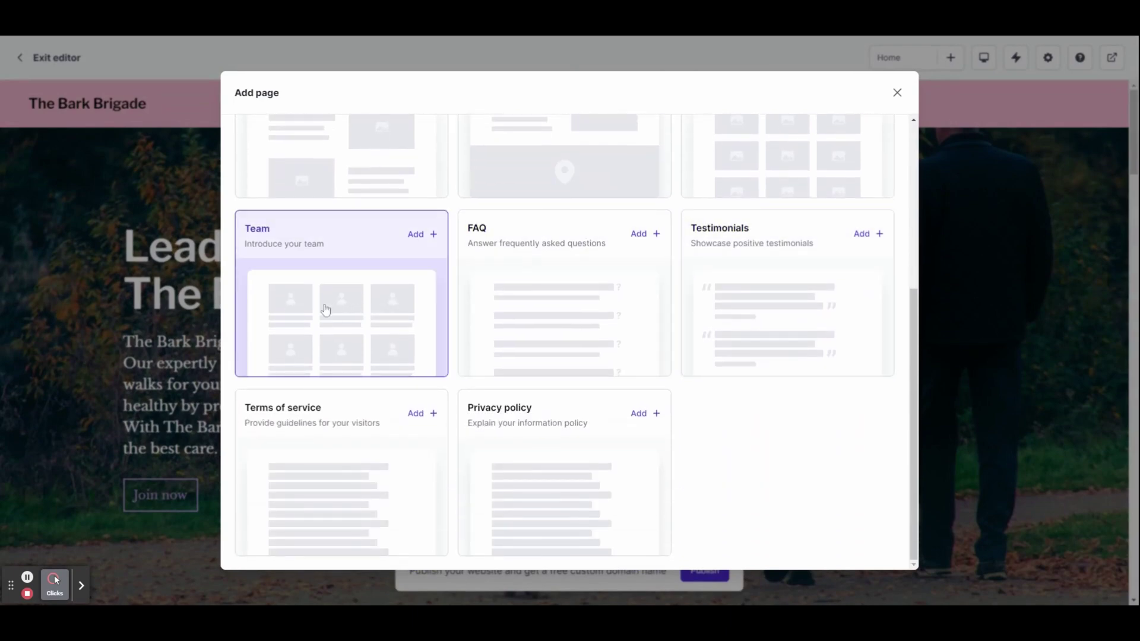
scroll(332, 303, "up", 5)
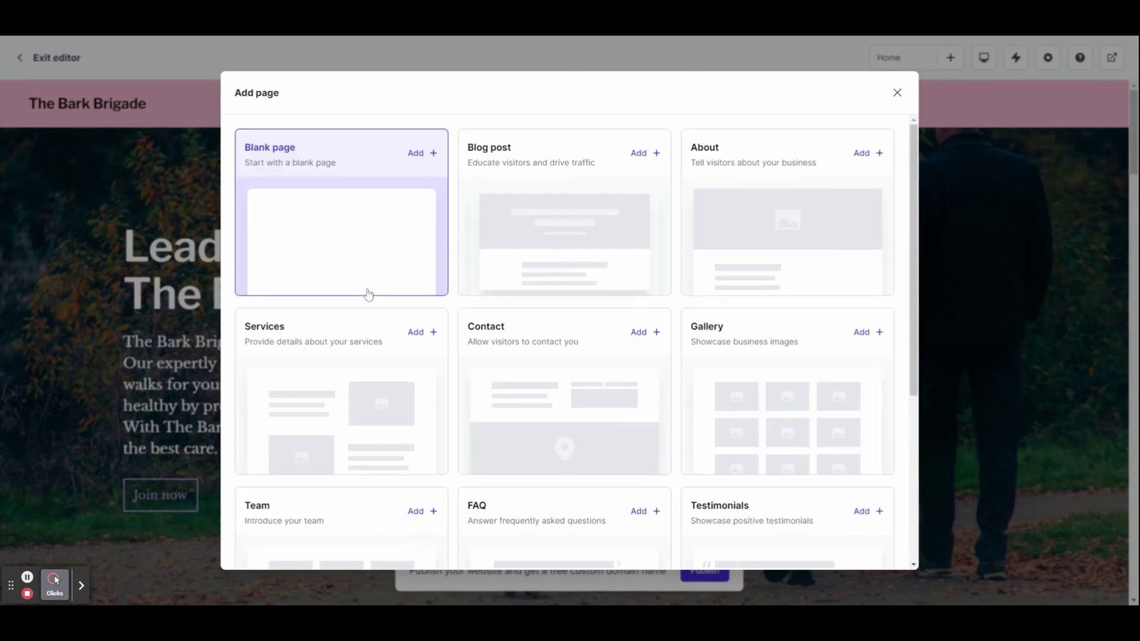
left_click(769, 214)
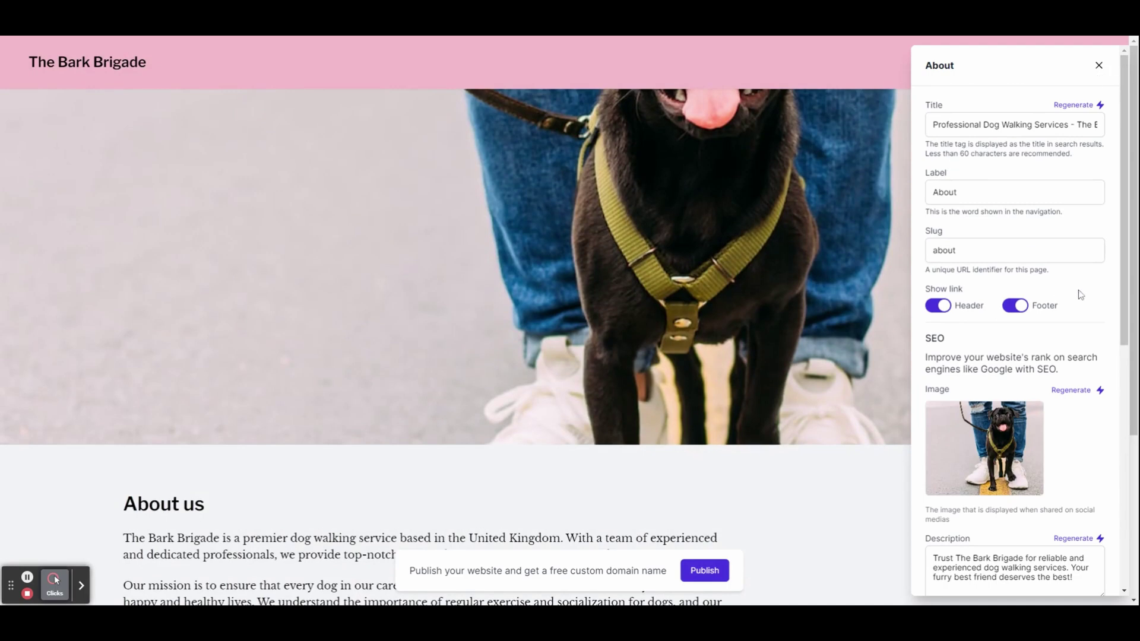
Regenerate the About page's SEO image twice to a person walking a dog, then save
scroll(1069, 303, "down", 2)
mouse_move(1023, 375)
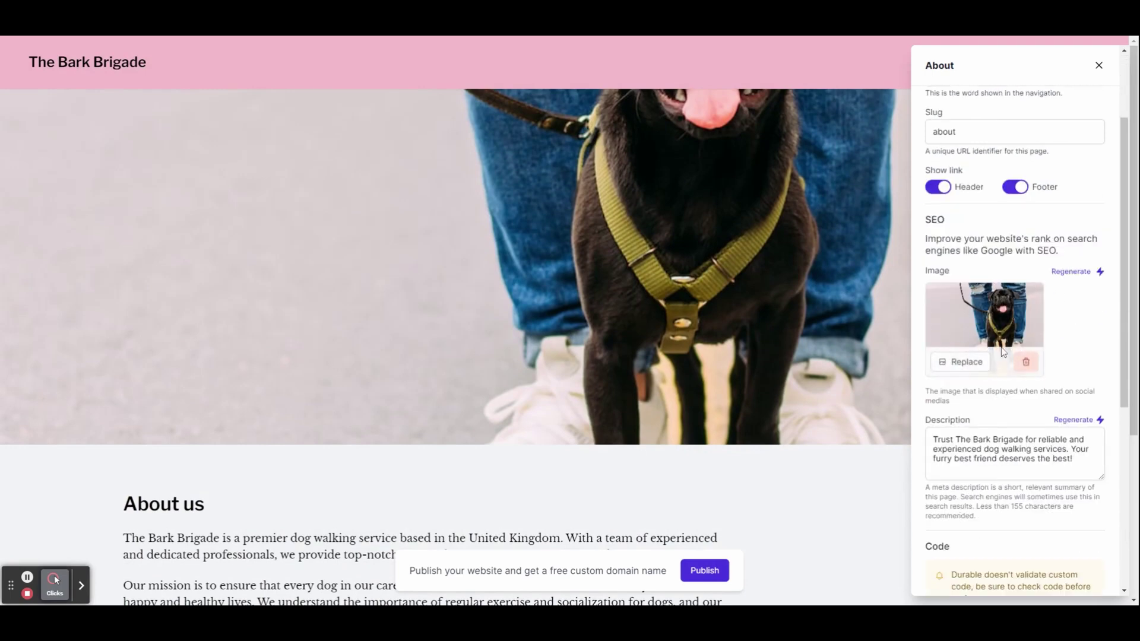
left_click(1079, 272)
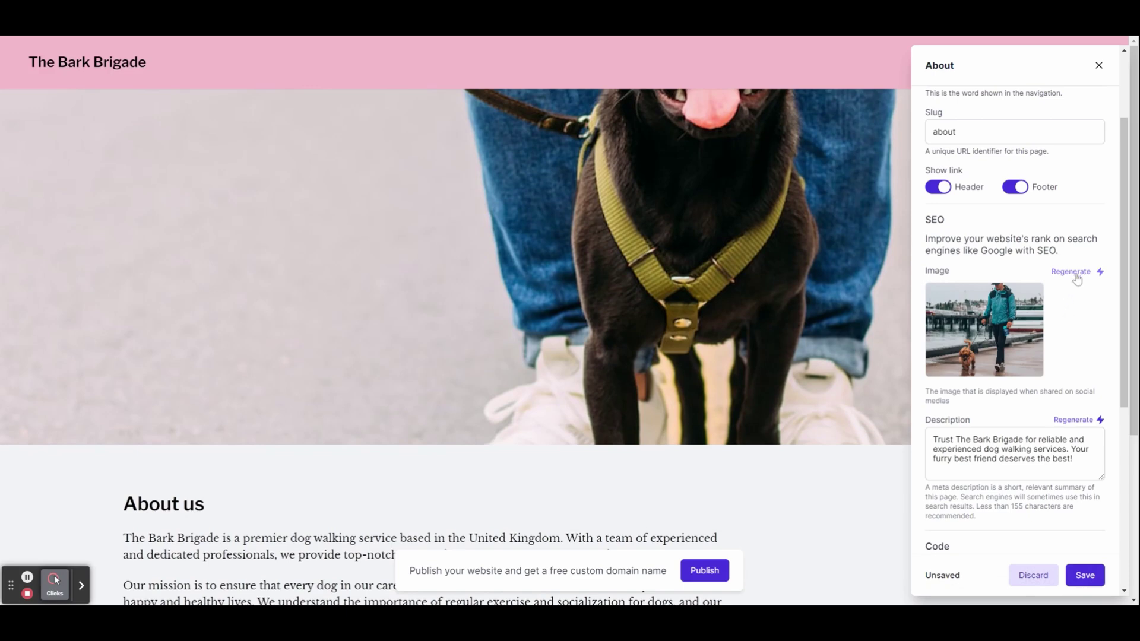
left_click(1077, 274)
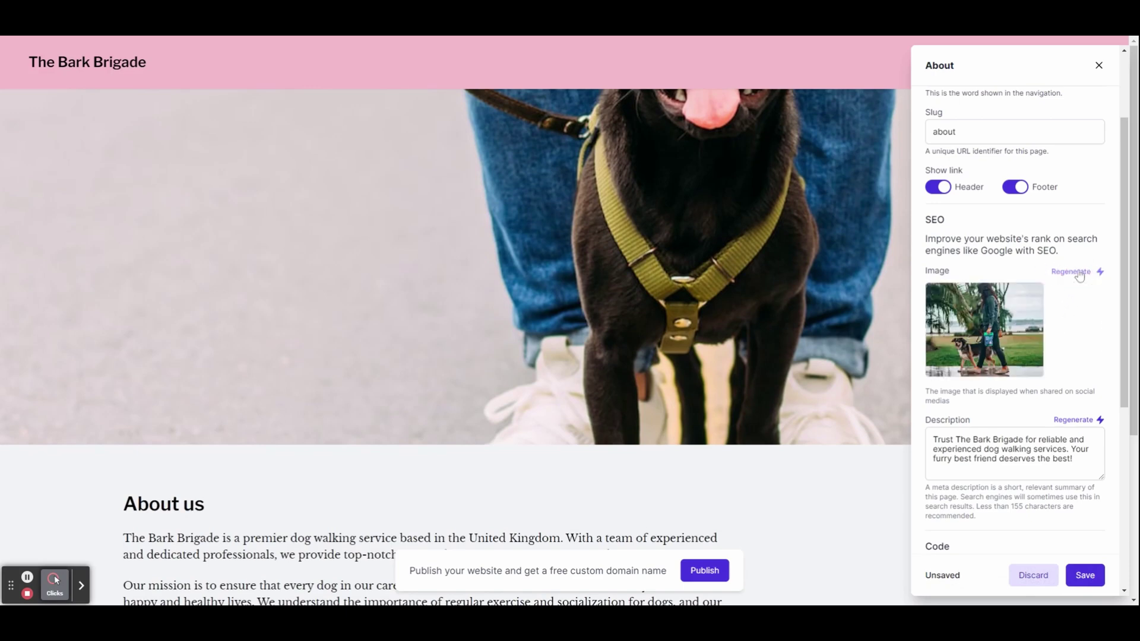
scroll(1070, 314, "down", 2)
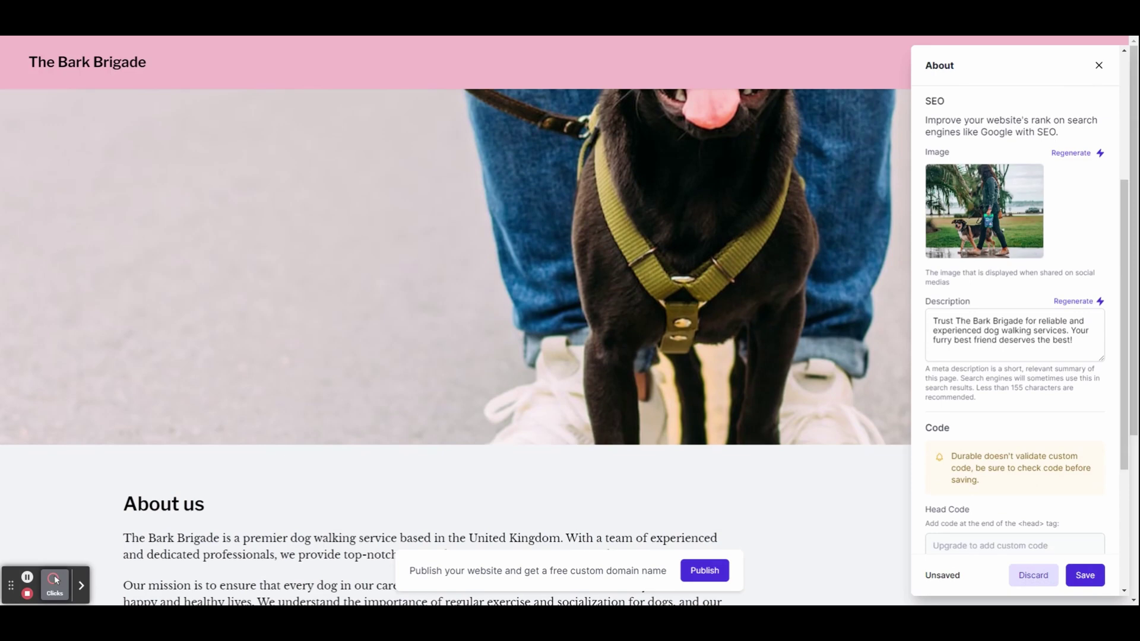
scroll(1095, 374, "down", 3)
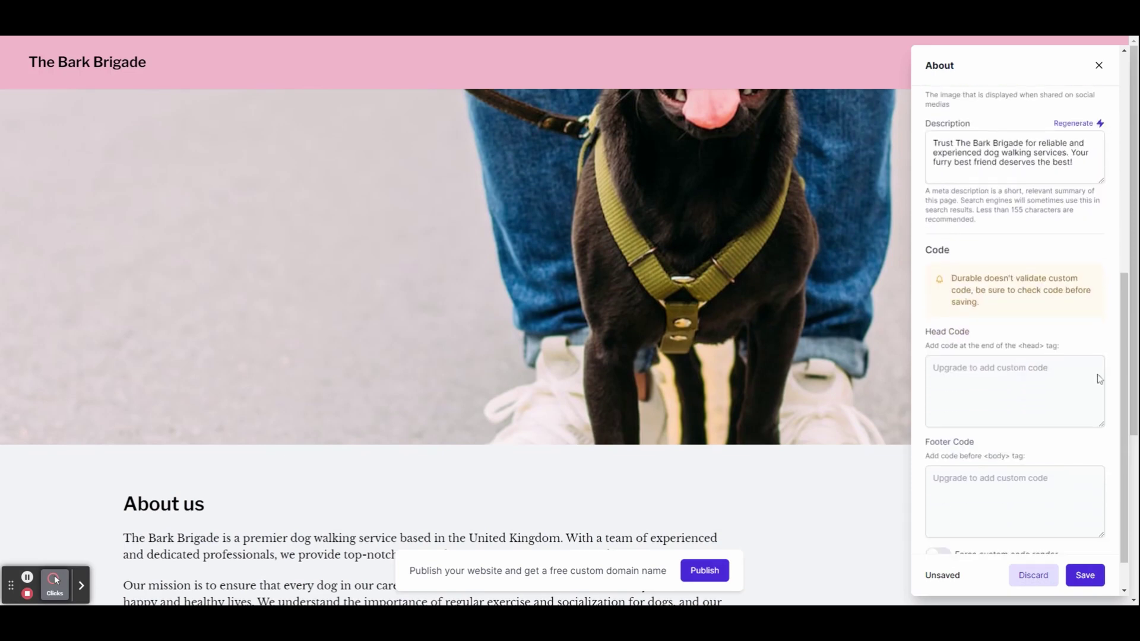
scroll(1091, 416, "down", 1)
left_click(1087, 579)
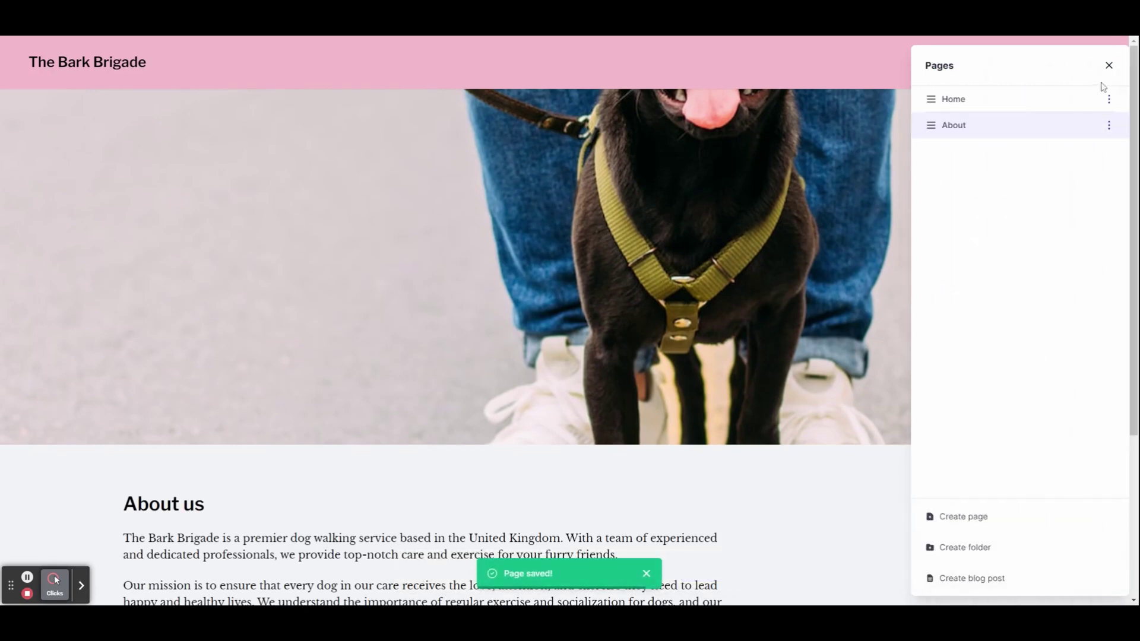
Regenerate the About page's top image to three leashed dogs and rework the About us text
left_click(1109, 67)
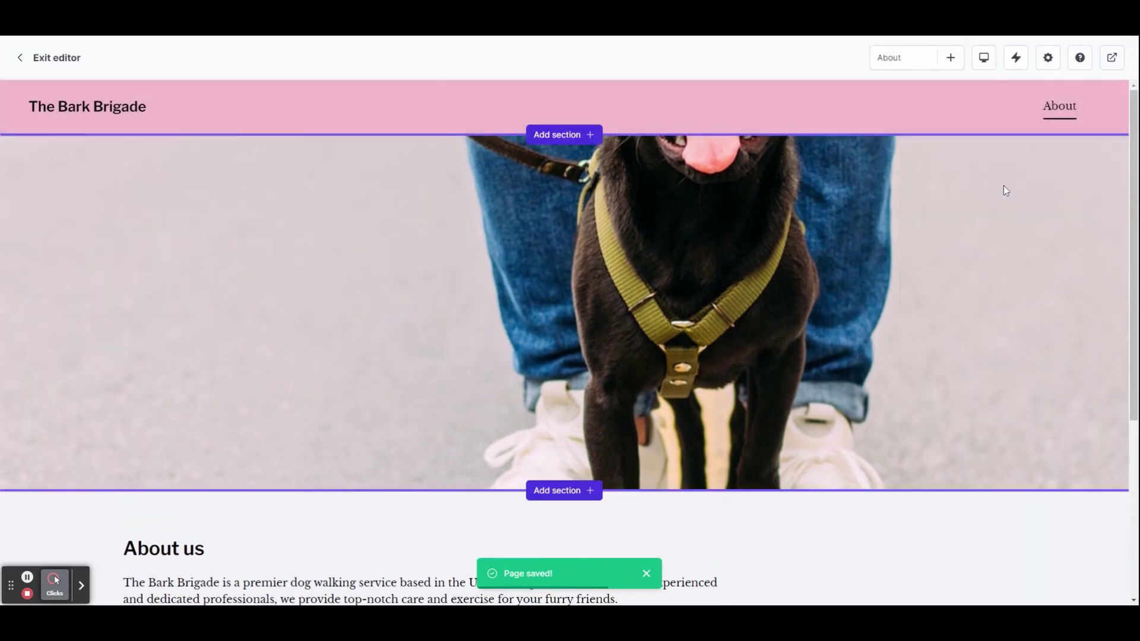
mouse_move(647, 270)
left_click(588, 343)
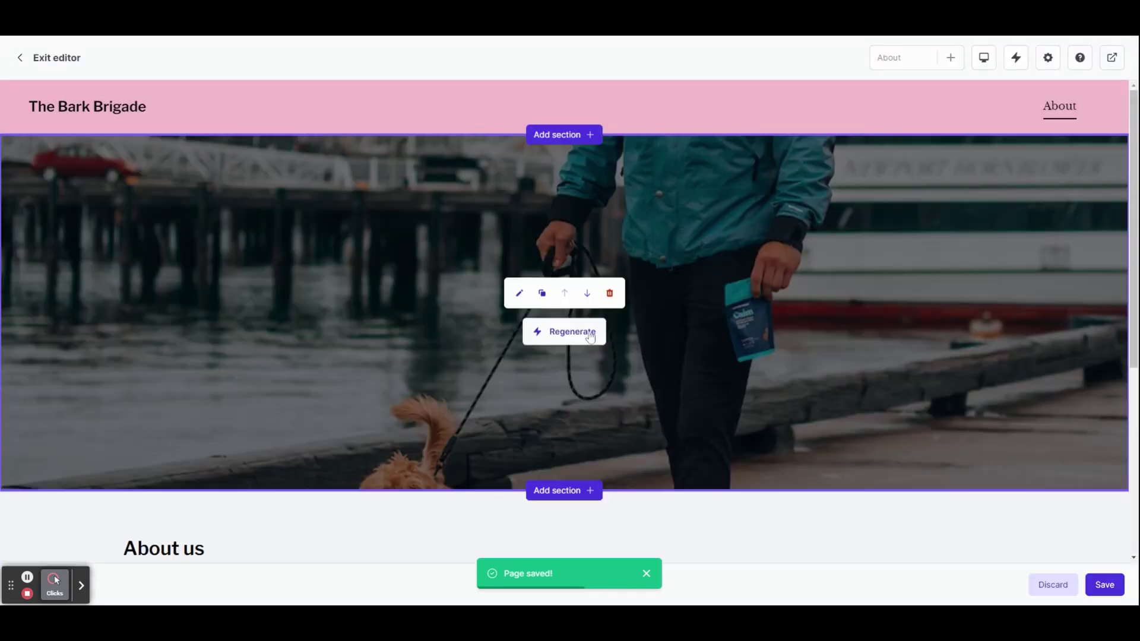
left_click(588, 336)
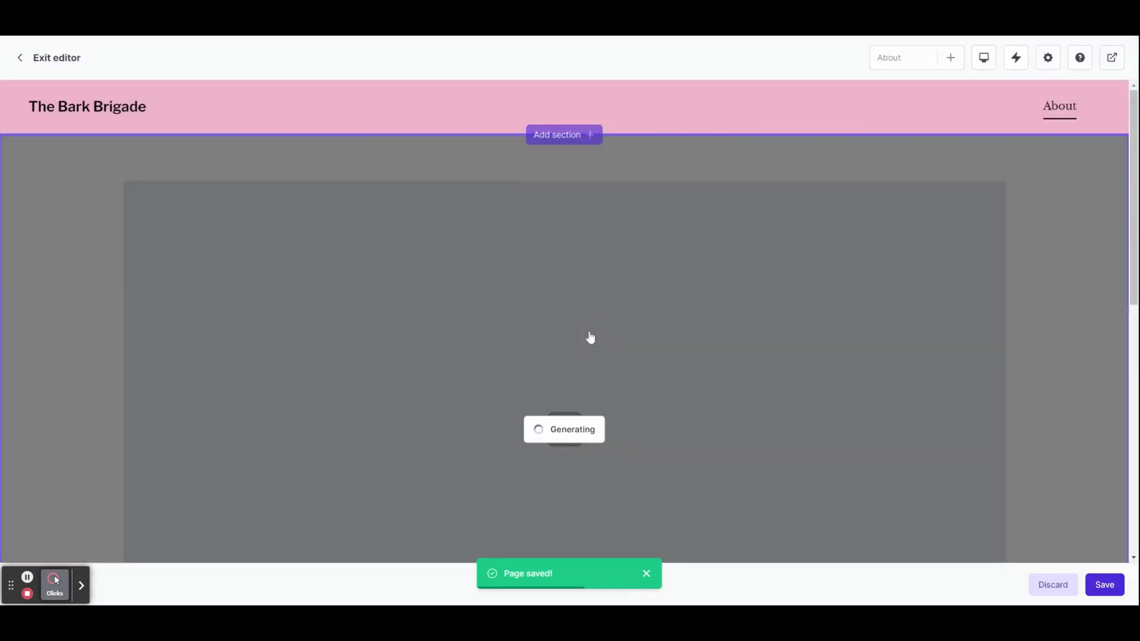
scroll(785, 473, "down", 5)
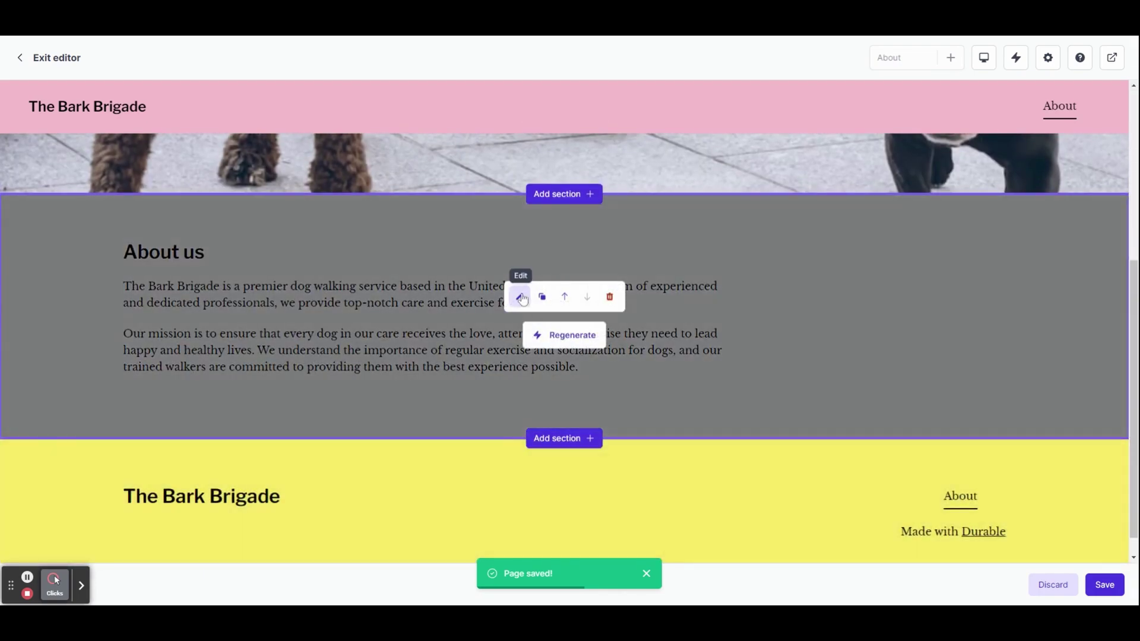
left_click(518, 297)
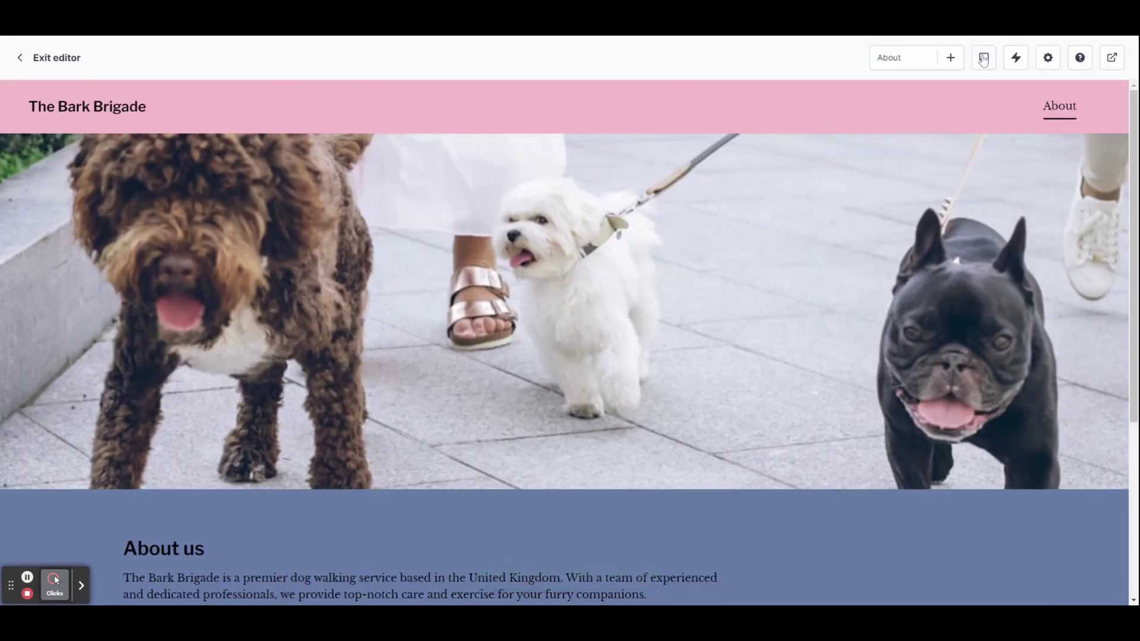
Preview the Home page at Desktop small and Tablet landscape sizes
left_click(984, 58)
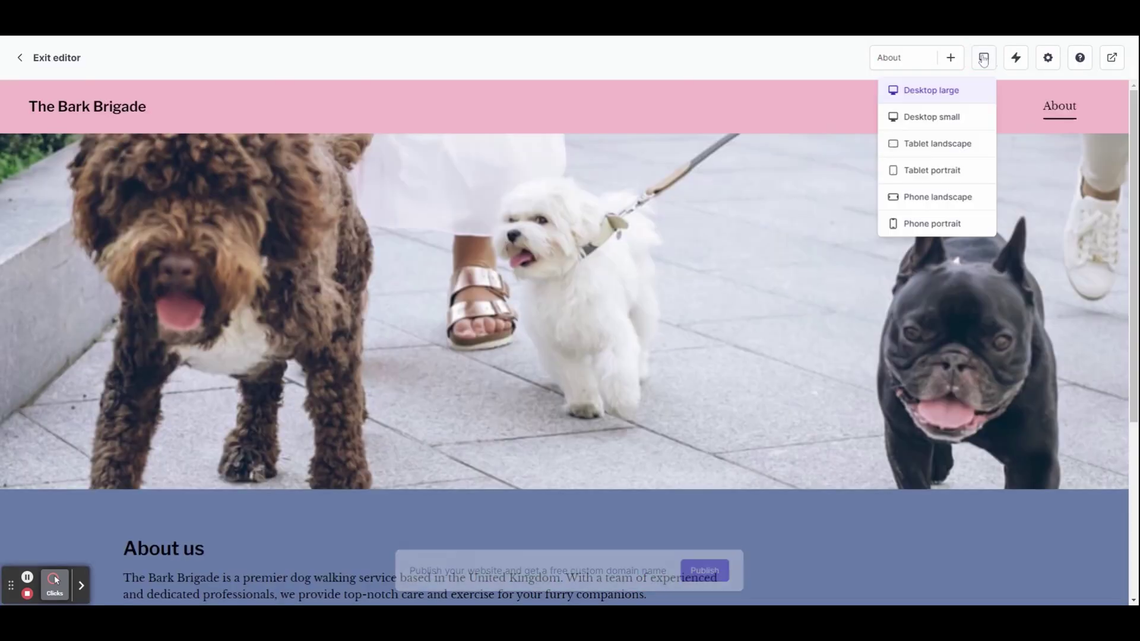
left_click(962, 118)
left_click(983, 58)
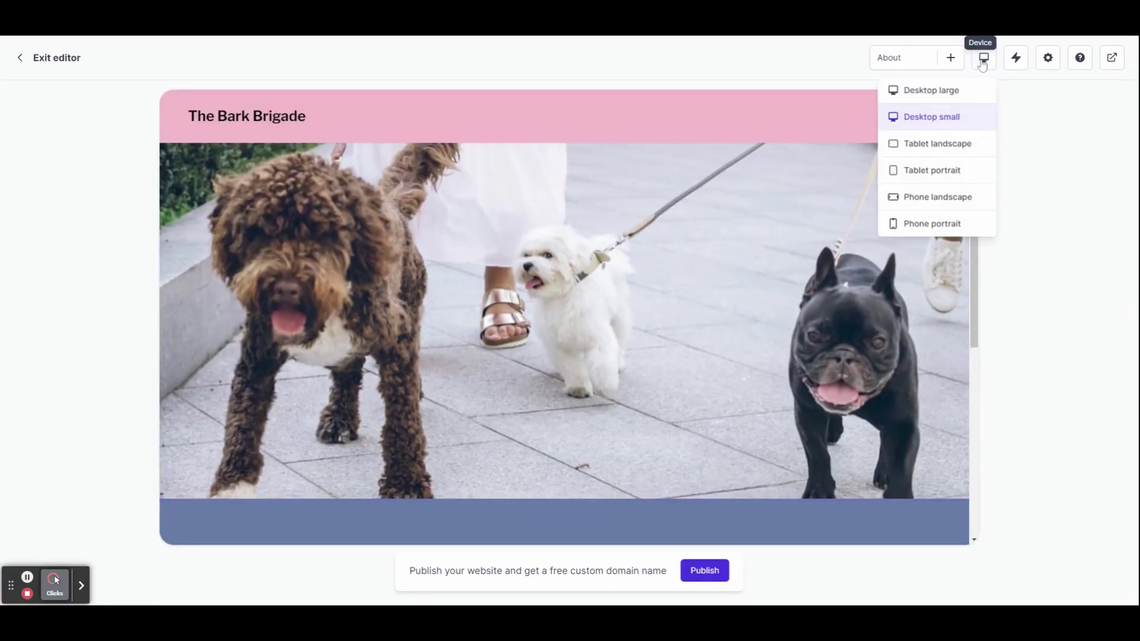
left_click(967, 153)
scroll(656, 321, "down", 3)
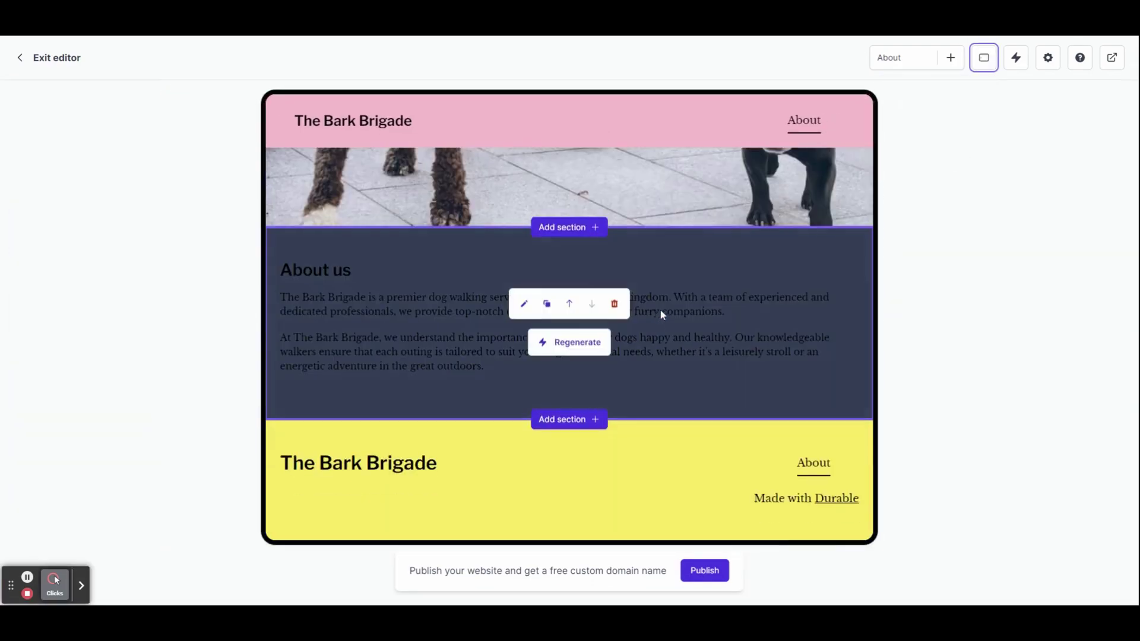
scroll(663, 314, "up", 5)
Preview at Phone landscape, then return to Desktop large width
left_click(983, 58)
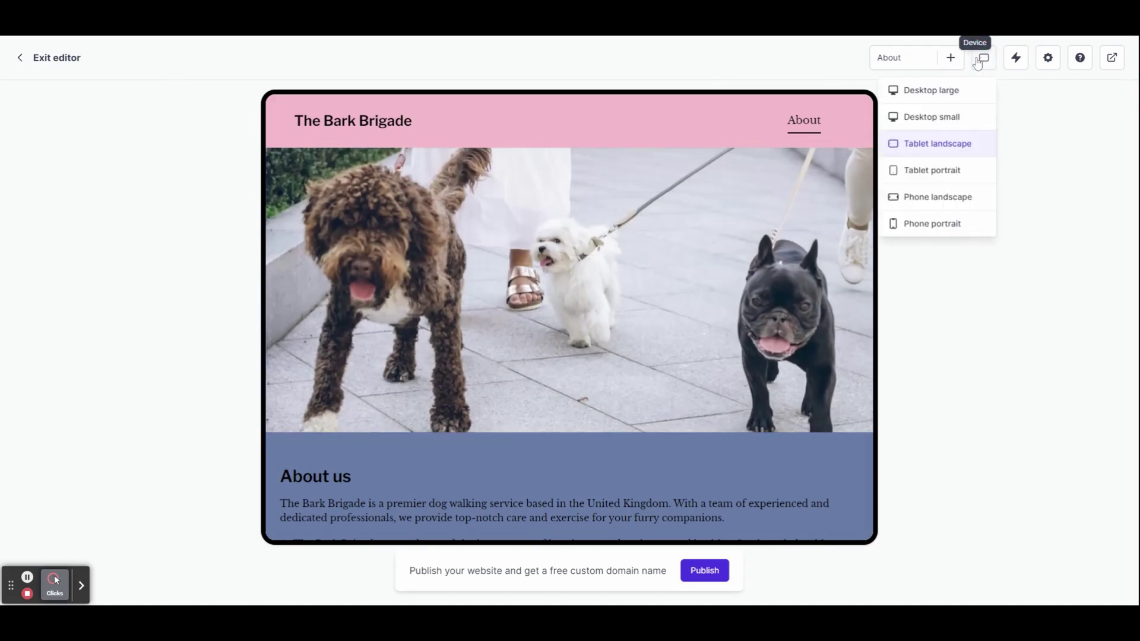
left_click(944, 200)
scroll(764, 213, "down", 4)
scroll(763, 212, "down", 3)
left_click(983, 57)
left_click(959, 97)
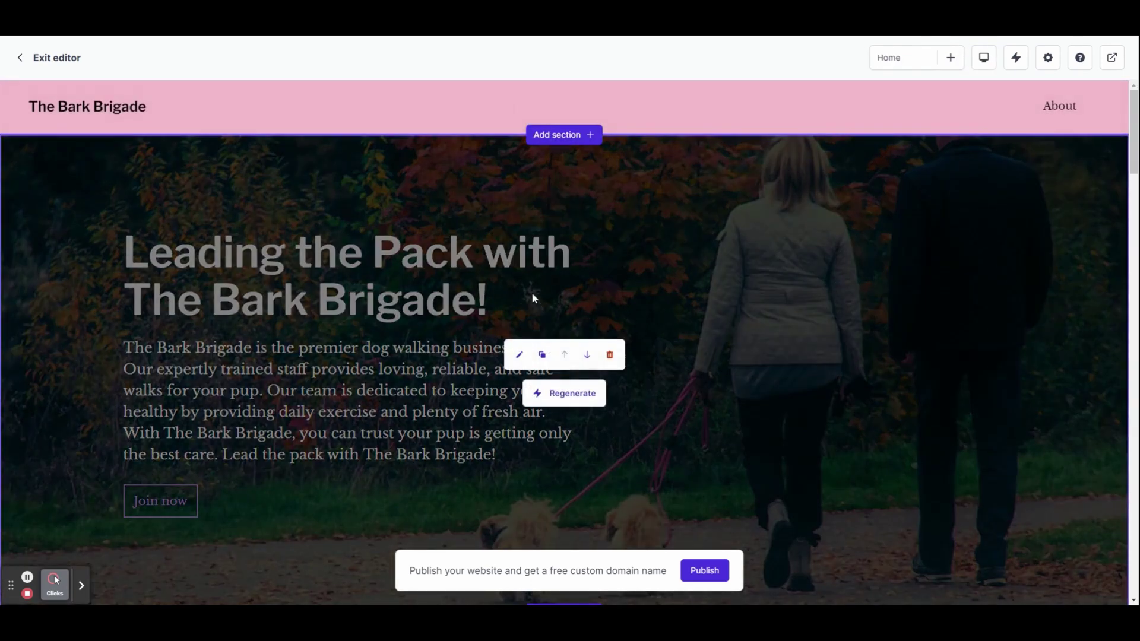
scroll(916, 337, "down", 15)
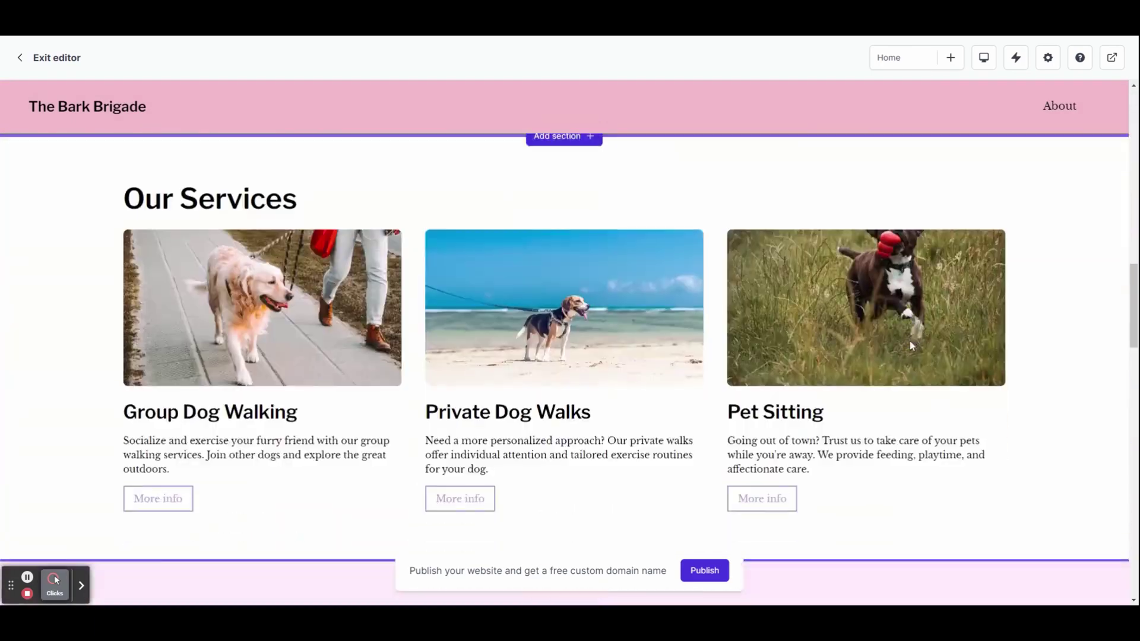
Regenerate the entire site by typing 'confirm', producing dark-themed sections and new About us text
scroll(909, 341, "up", 15)
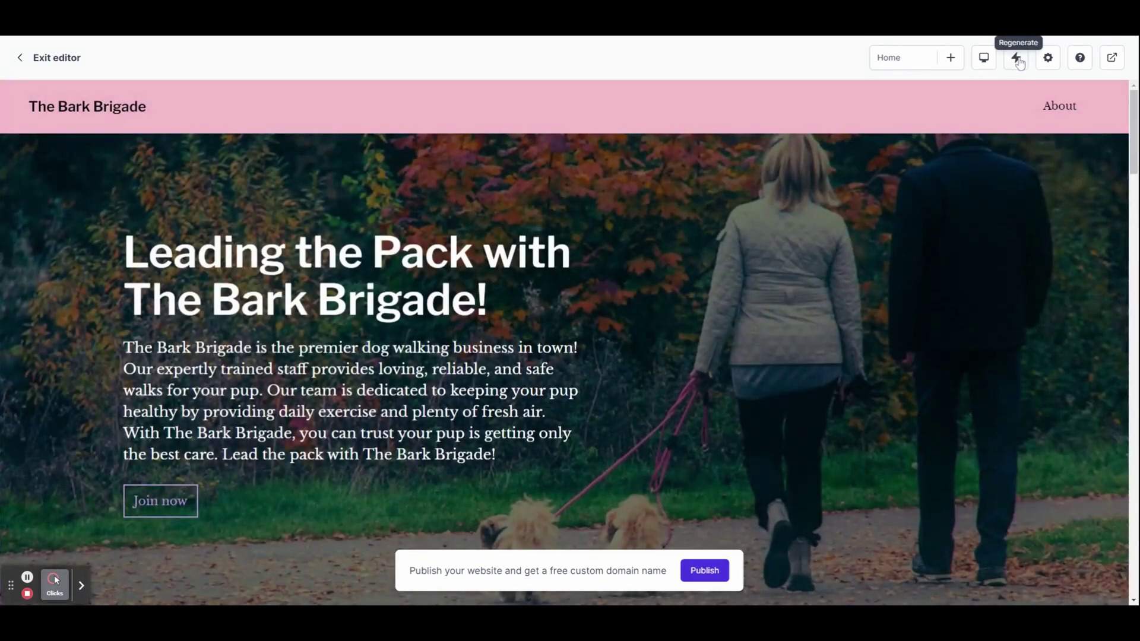
left_click(1016, 58)
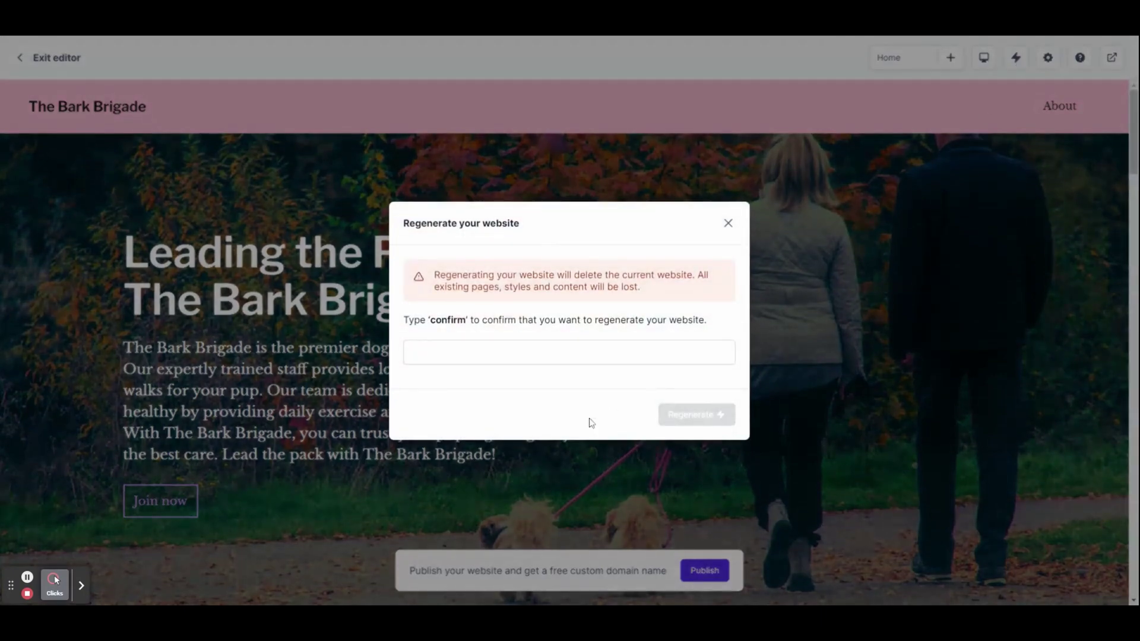
left_click(514, 362)
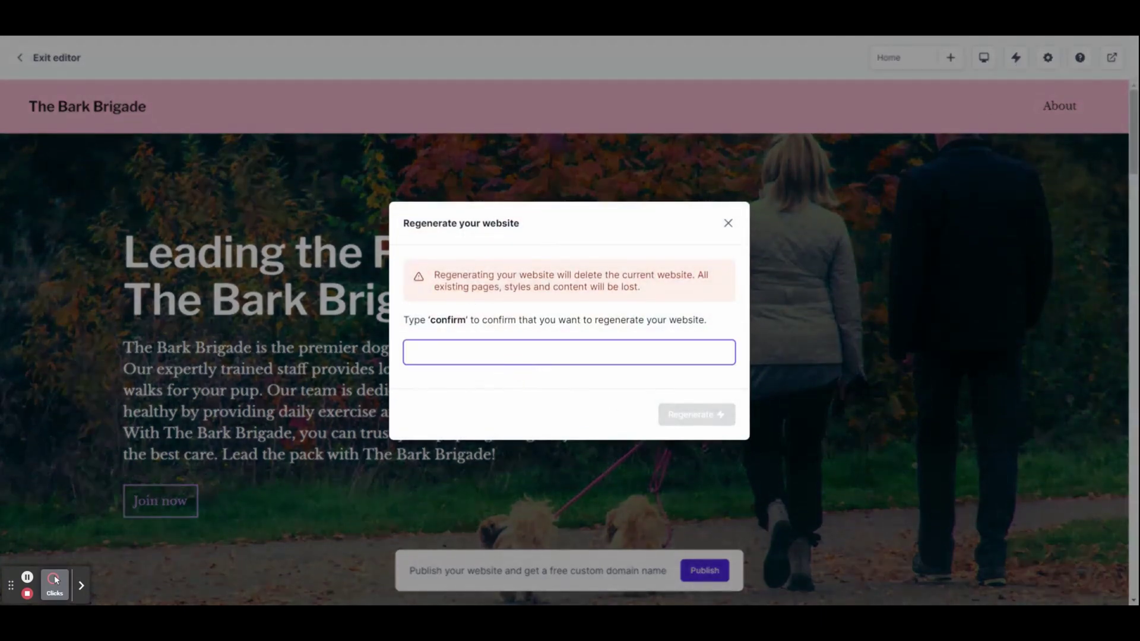
type("confirm")
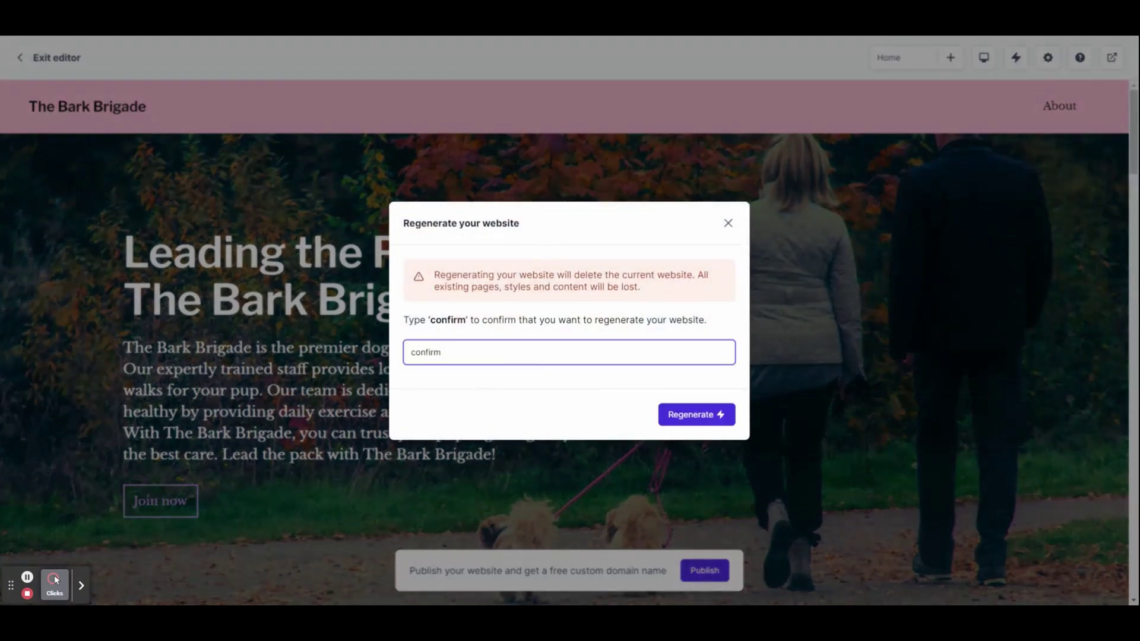
left_click(677, 413)
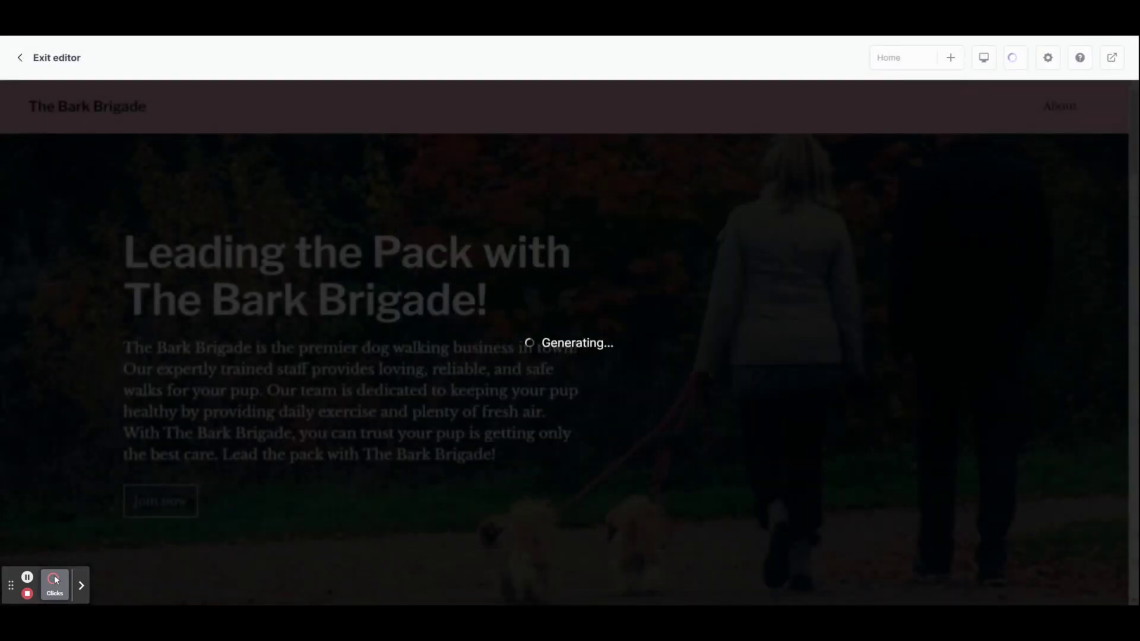
scroll(789, 367, "down", 15)
Generate a temporary link to the live website and open it
scroll(788, 366, "down", 2)
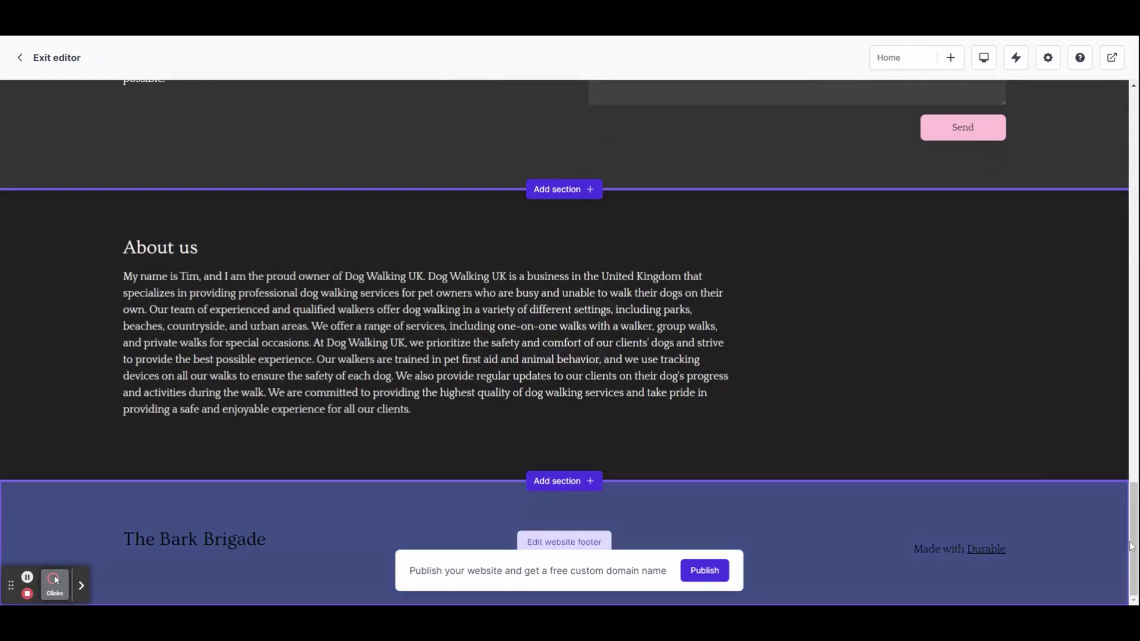
left_click_drag(1131, 547, 1125, 89)
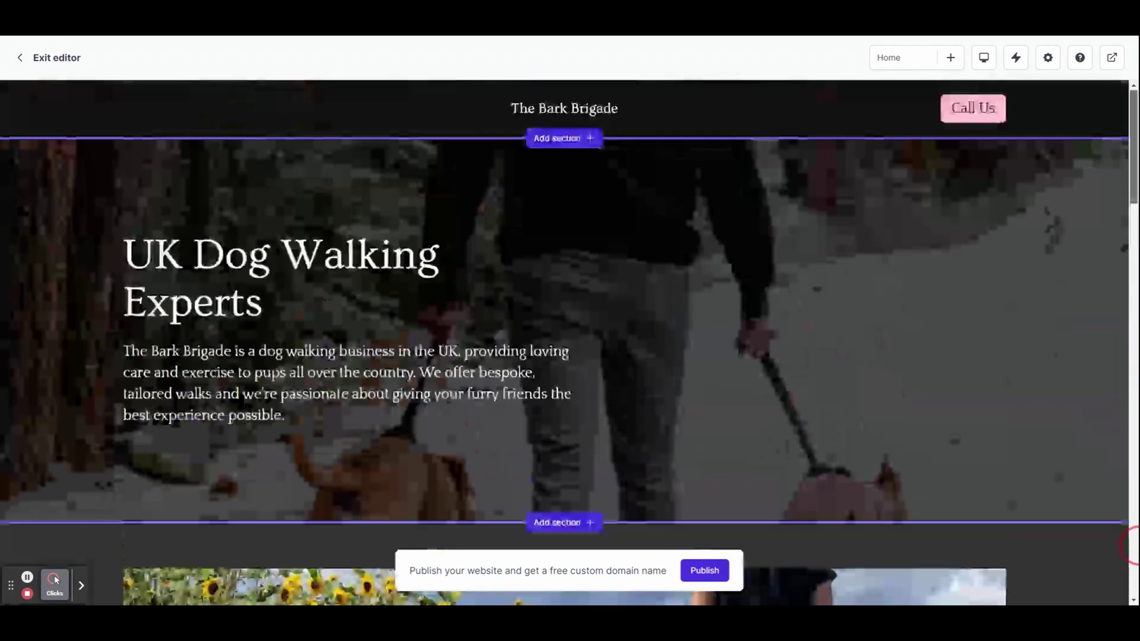
left_click(1114, 62)
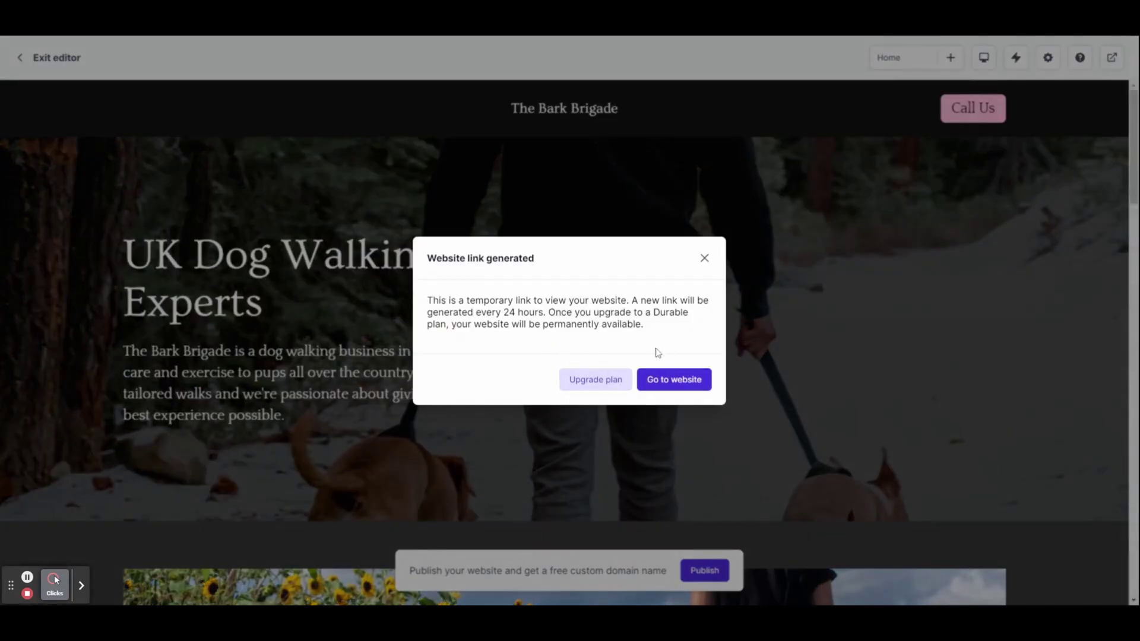
left_click(674, 383)
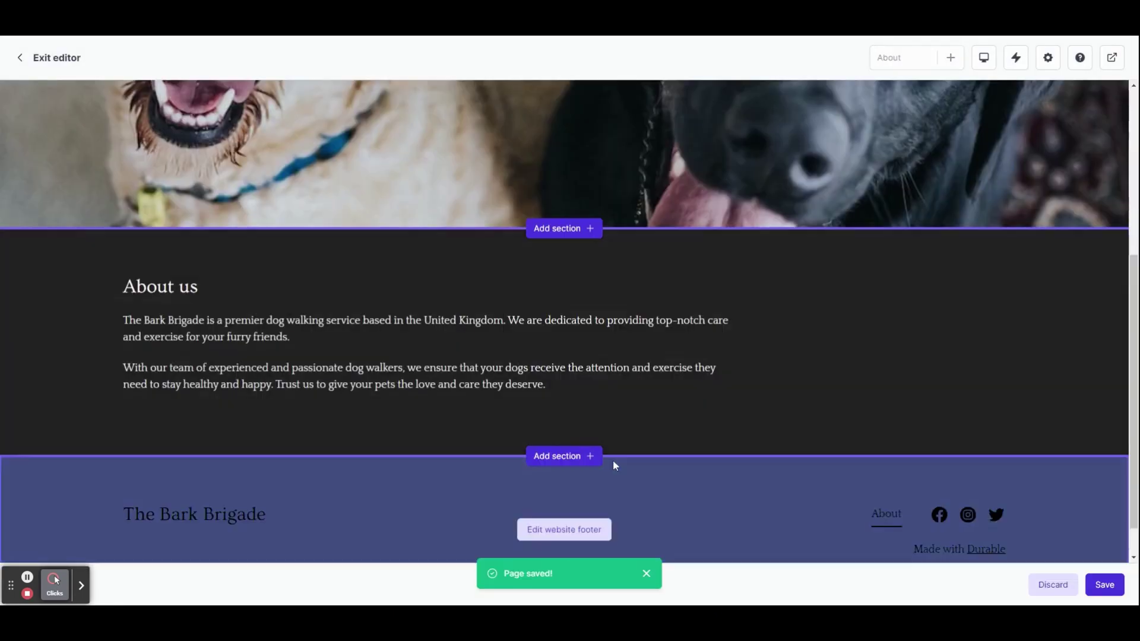
Add a Gallery section below About us, regenerate its six dog photos, and save and exit
left_click(583, 459)
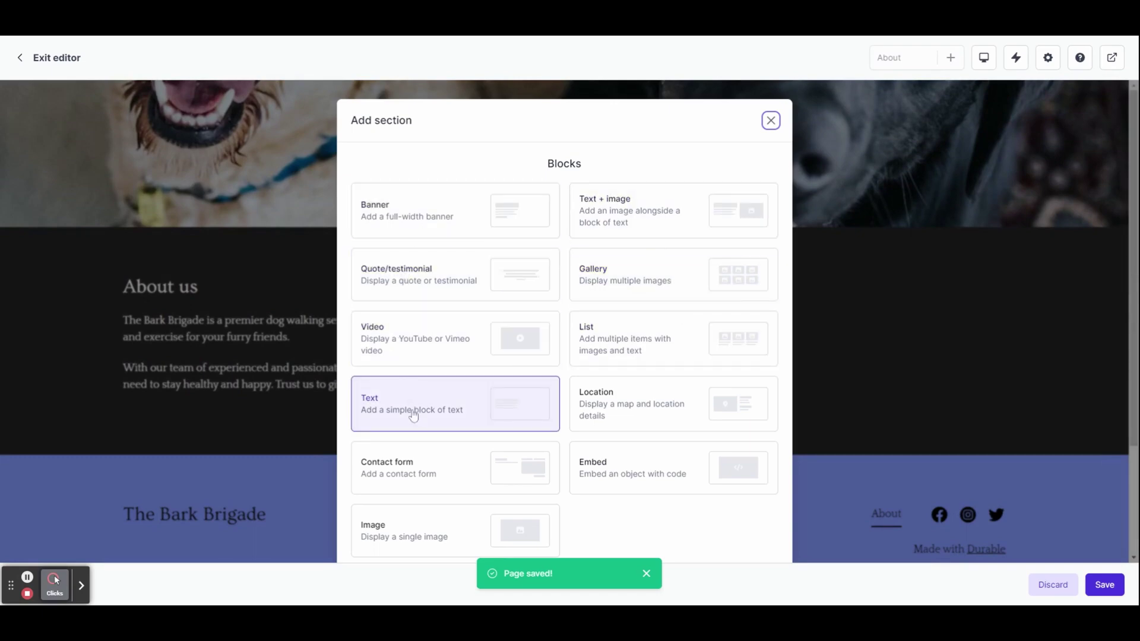
left_click(704, 281)
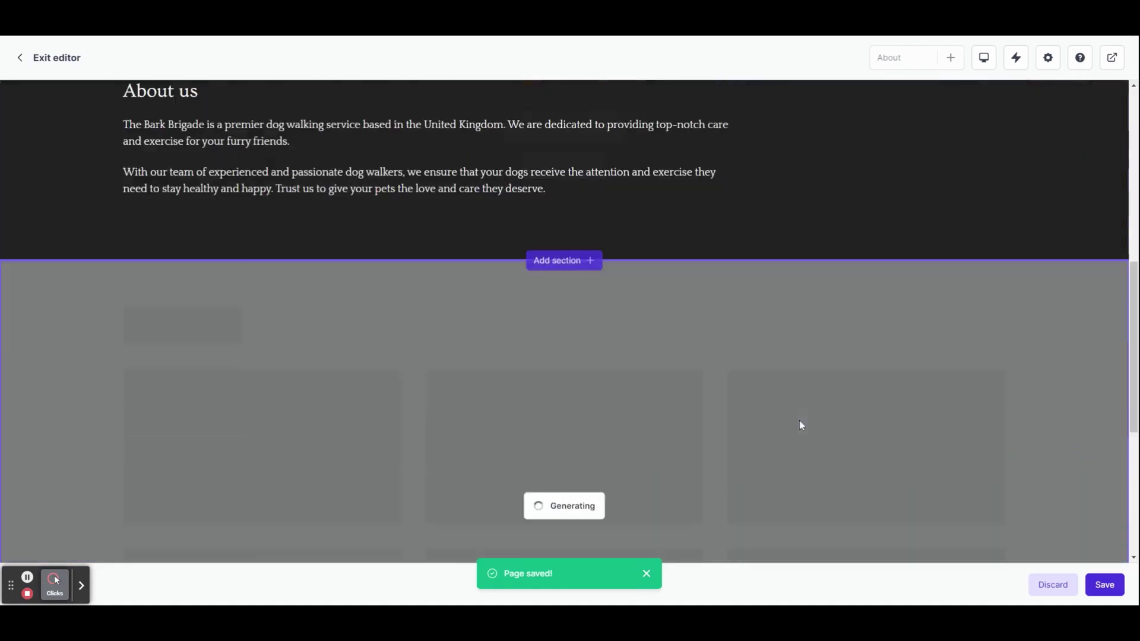
scroll(795, 412, "down", 10)
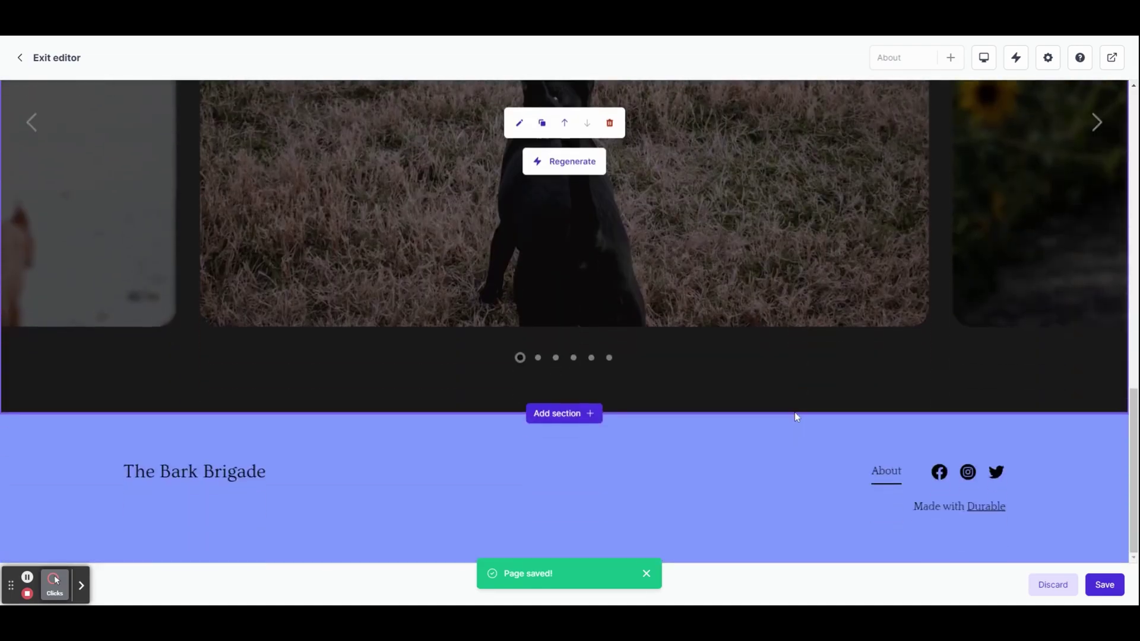
scroll(796, 417, "up", 4)
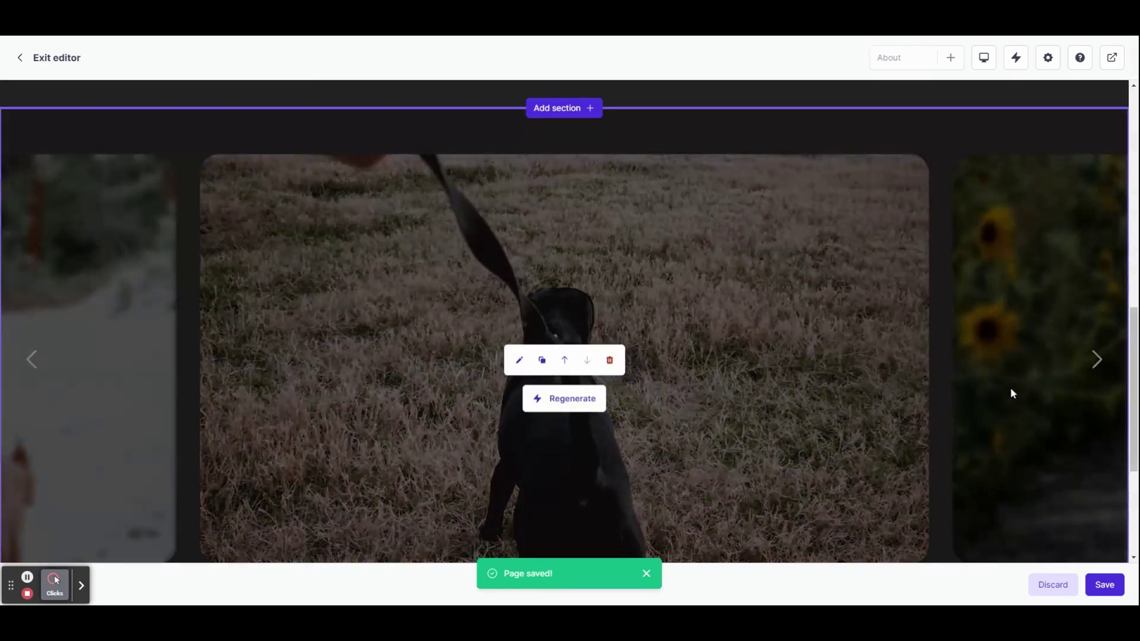
left_click(569, 400)
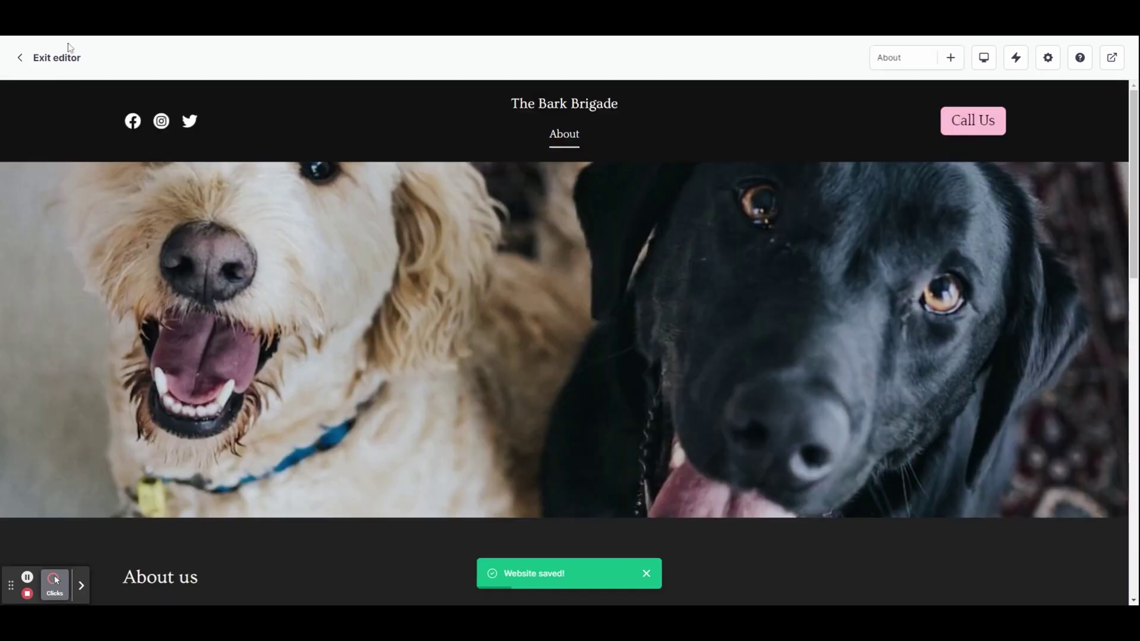
left_click(57, 57)
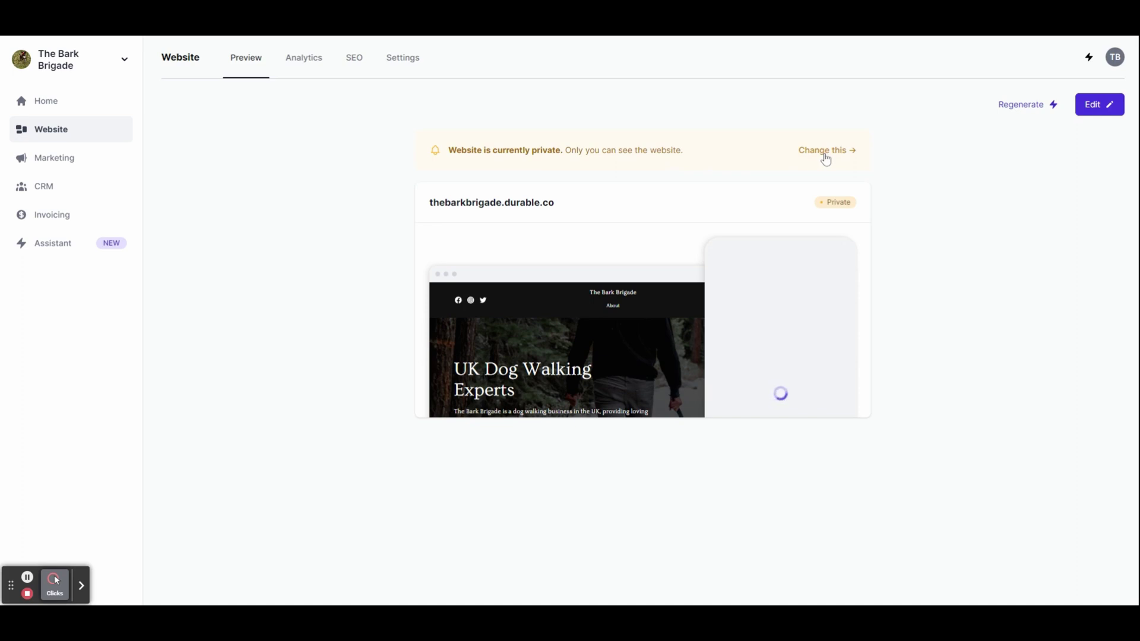
left_click(825, 156)
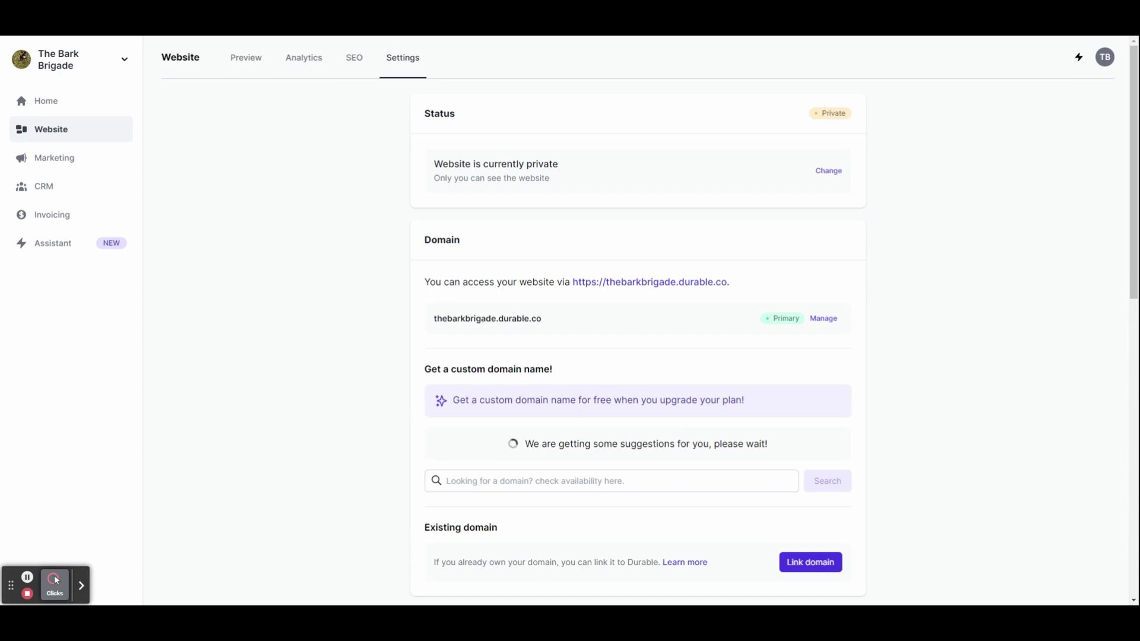
scroll(934, 295, "down", 1)
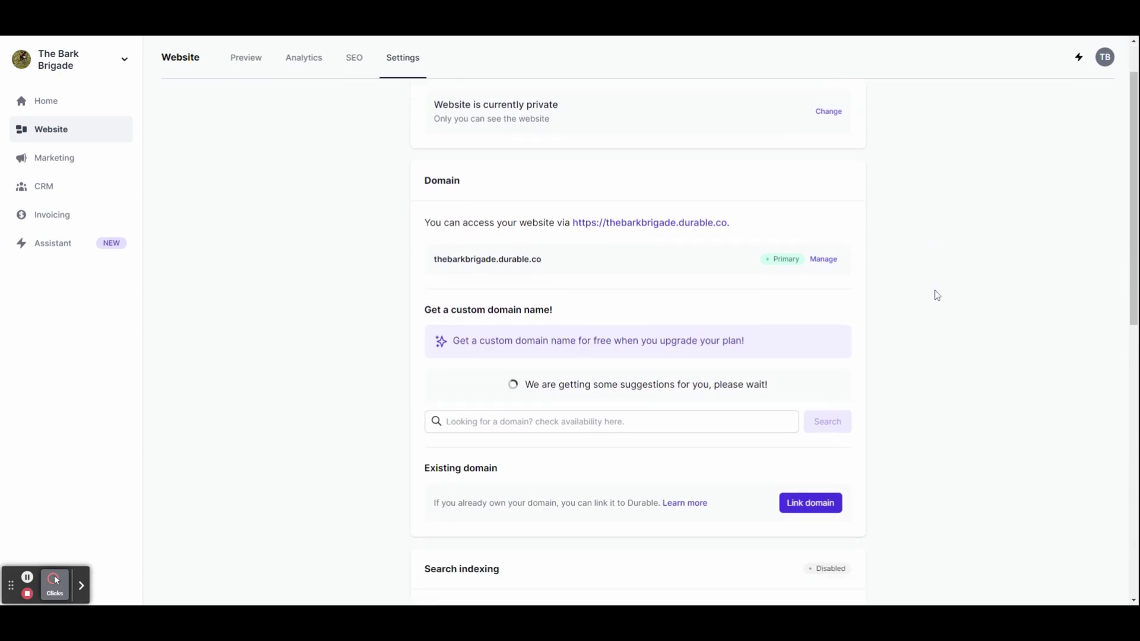
scroll(936, 295, "down", 2)
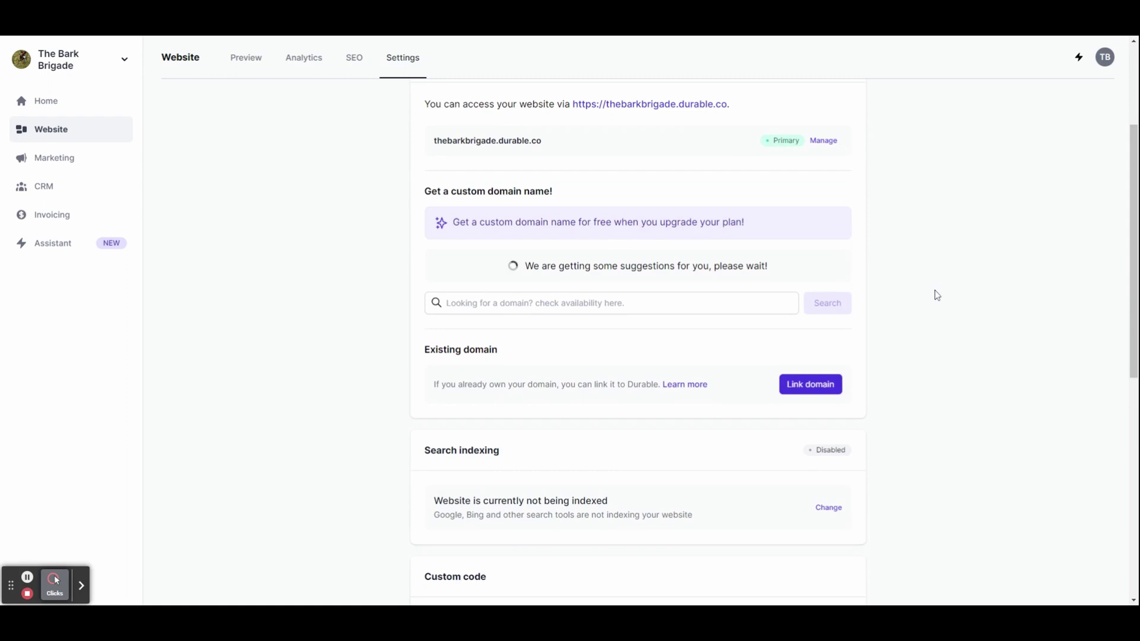
scroll(937, 295, "up", 2)
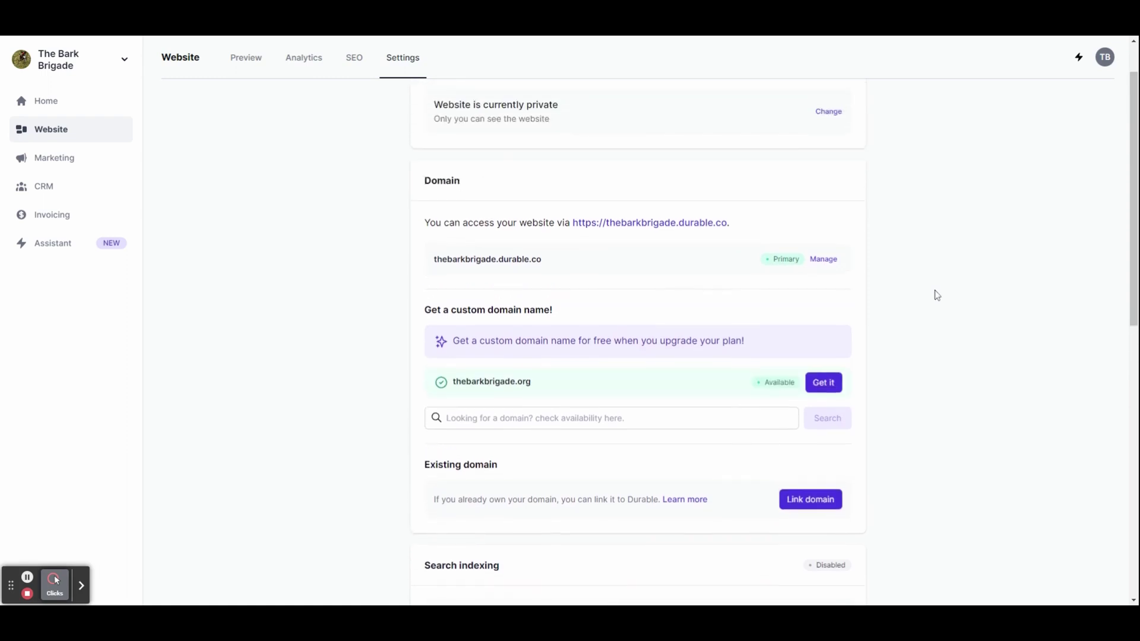
scroll(937, 295, "up", 1)
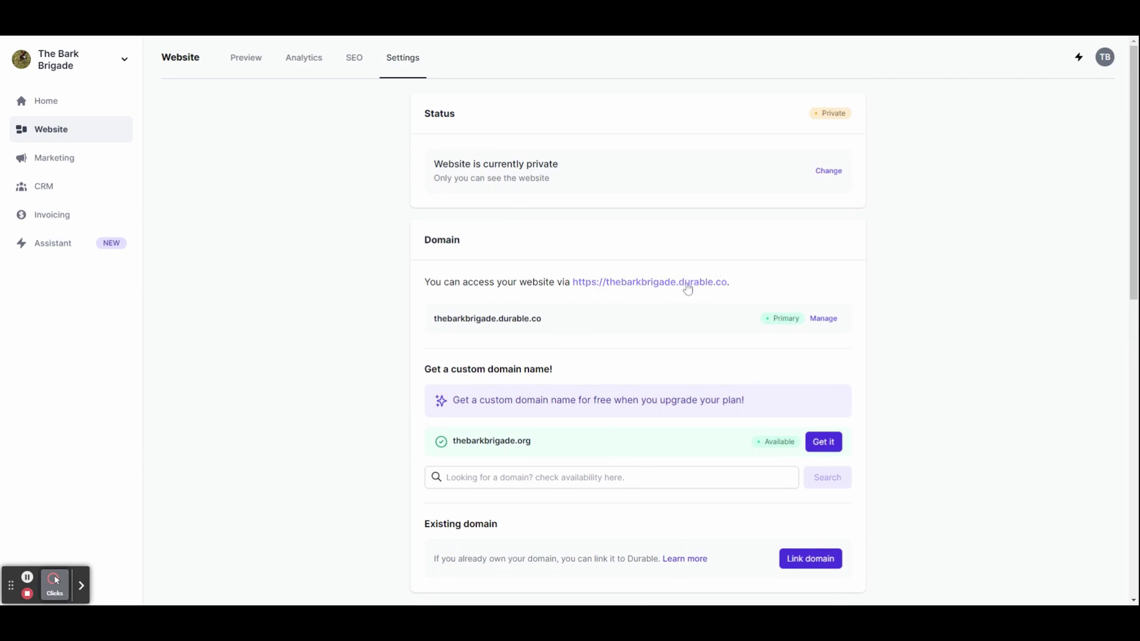
left_click(718, 287)
scroll(745, 315, "down", 2)
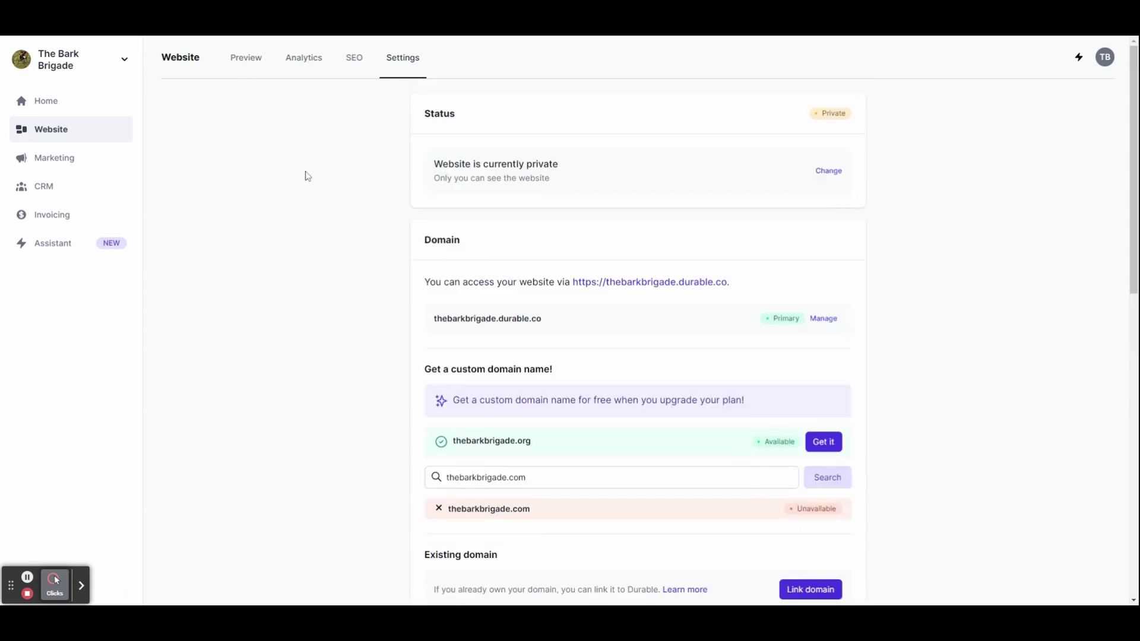
Have the AI generate SEO for the site from the SEO settings
left_click(254, 63)
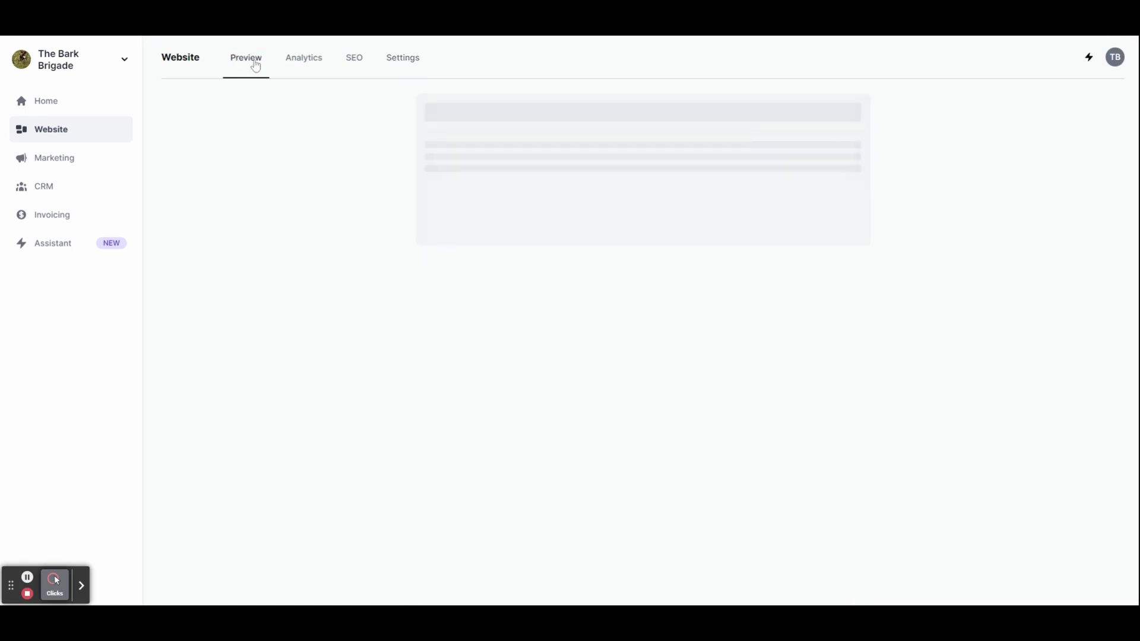
left_click(303, 57)
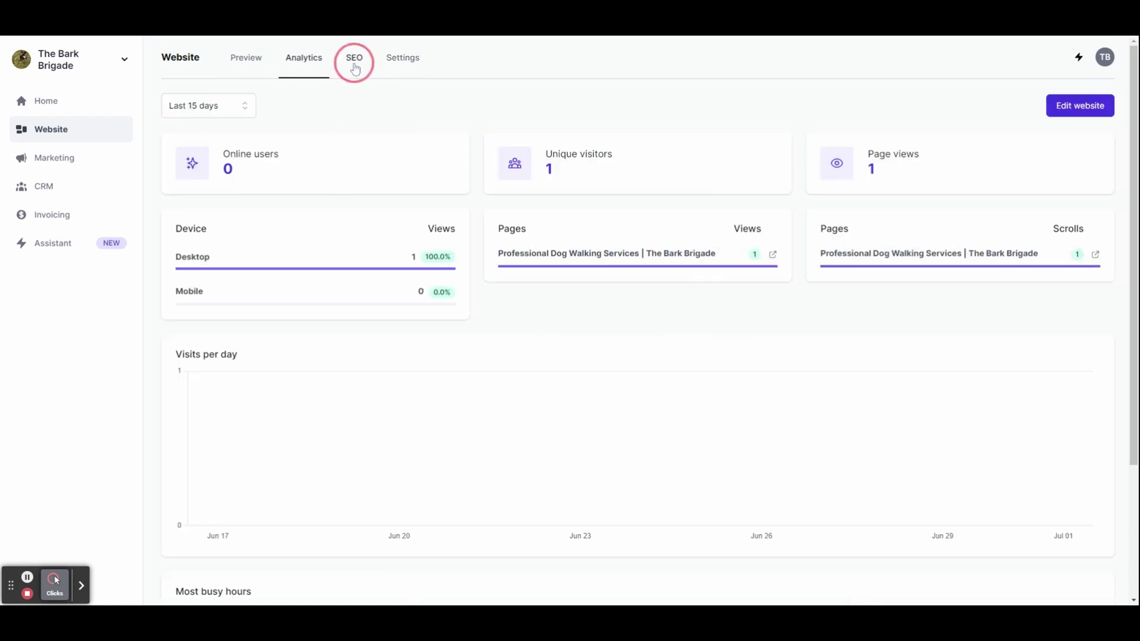
left_click(355, 66)
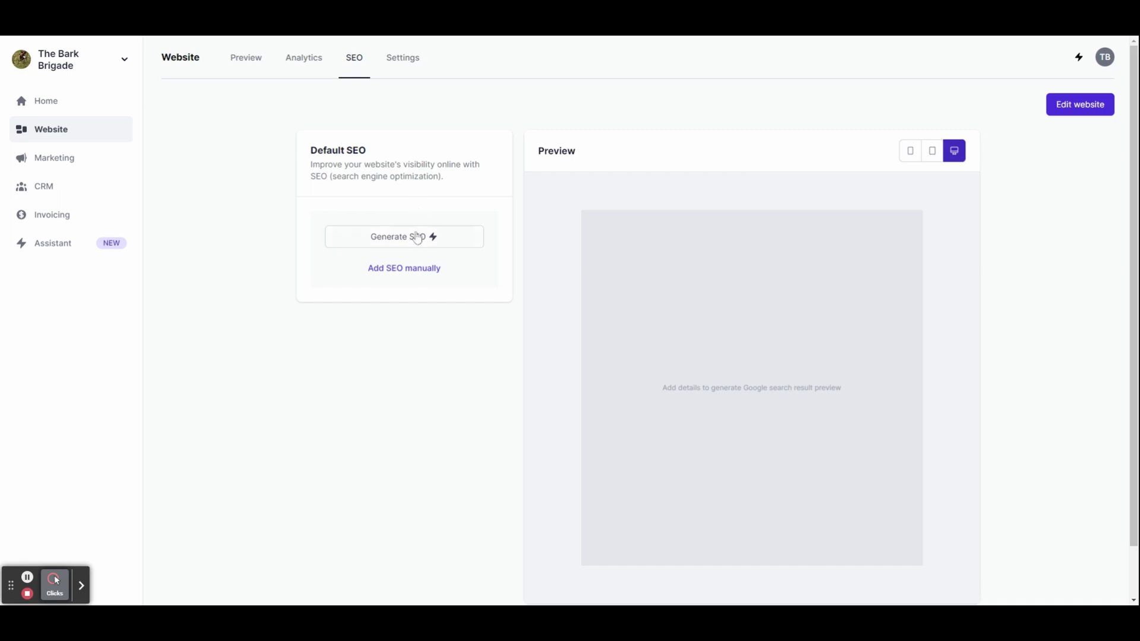
left_click(416, 244)
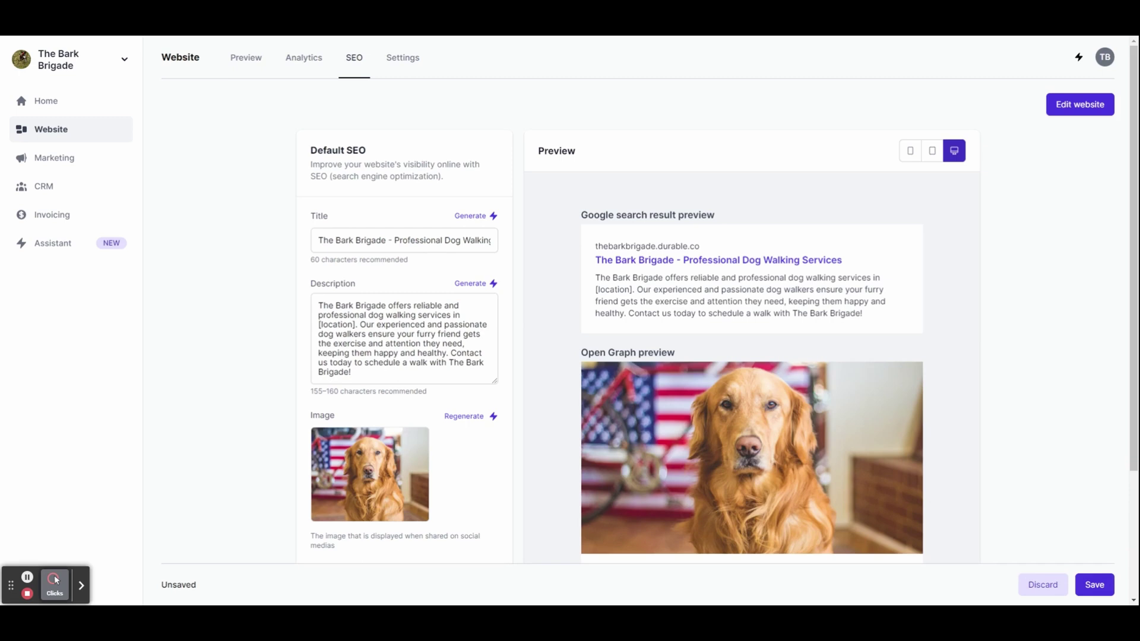
Regenerate the SEO sharing image and save the SEO titled 'The Bark Brigade: Reliable Dog Walking Services'
scroll(457, 357, "down", 1)
left_click(460, 356)
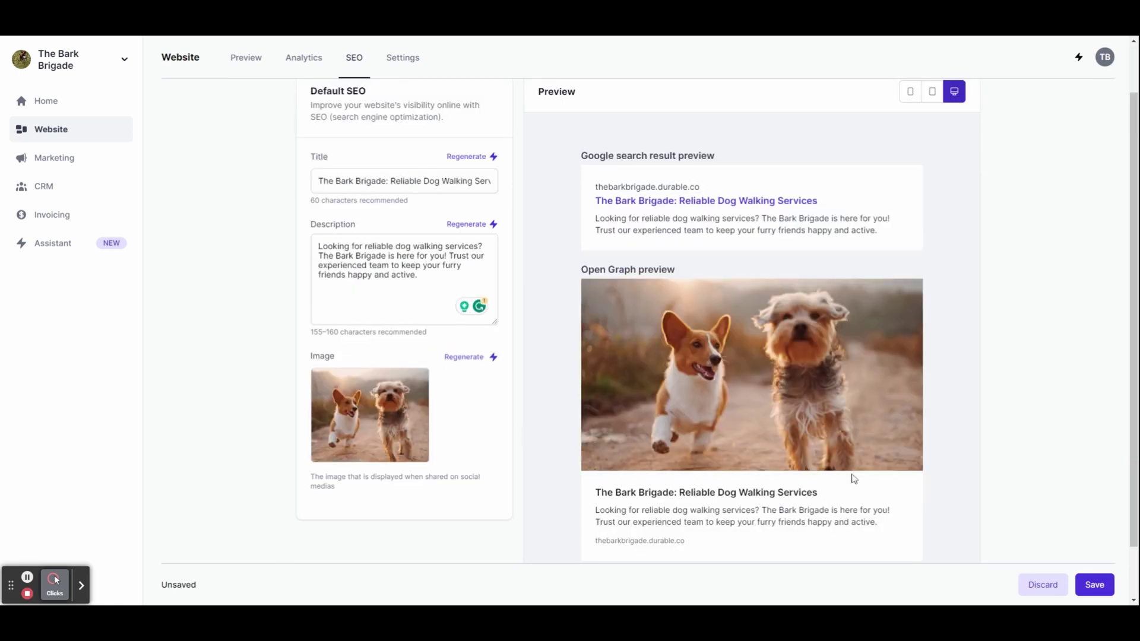
scroll(1092, 435, "down", 1)
left_click(1103, 587)
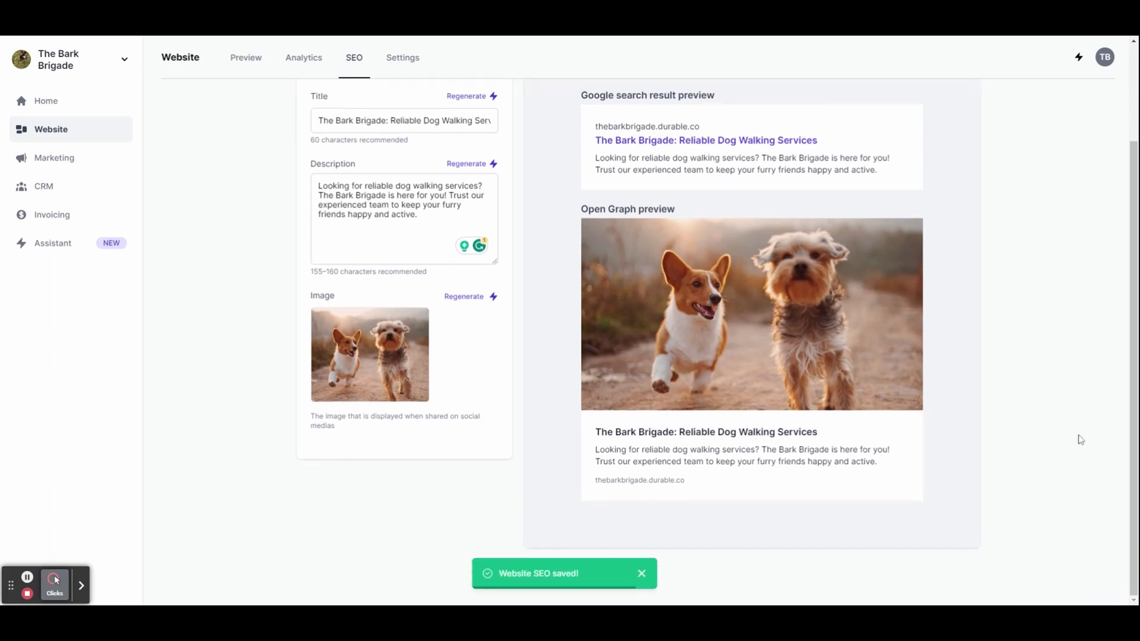
left_click(65, 158)
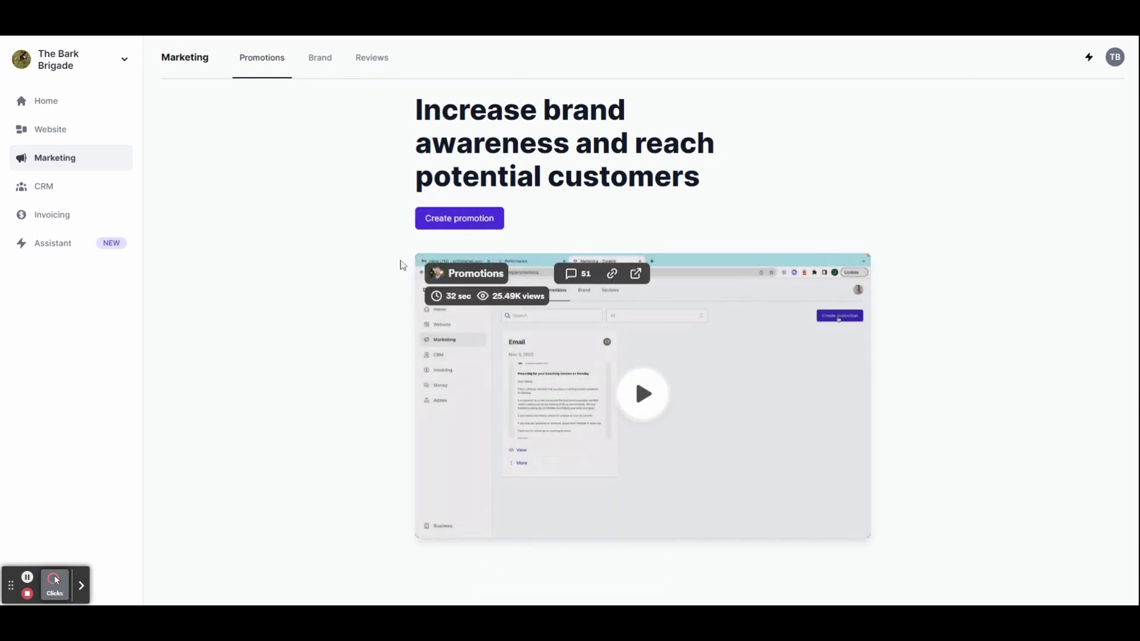
Generate a Friendly-toned Facebook post about taking the leash off your worries, with a puppy photo
left_click(442, 228)
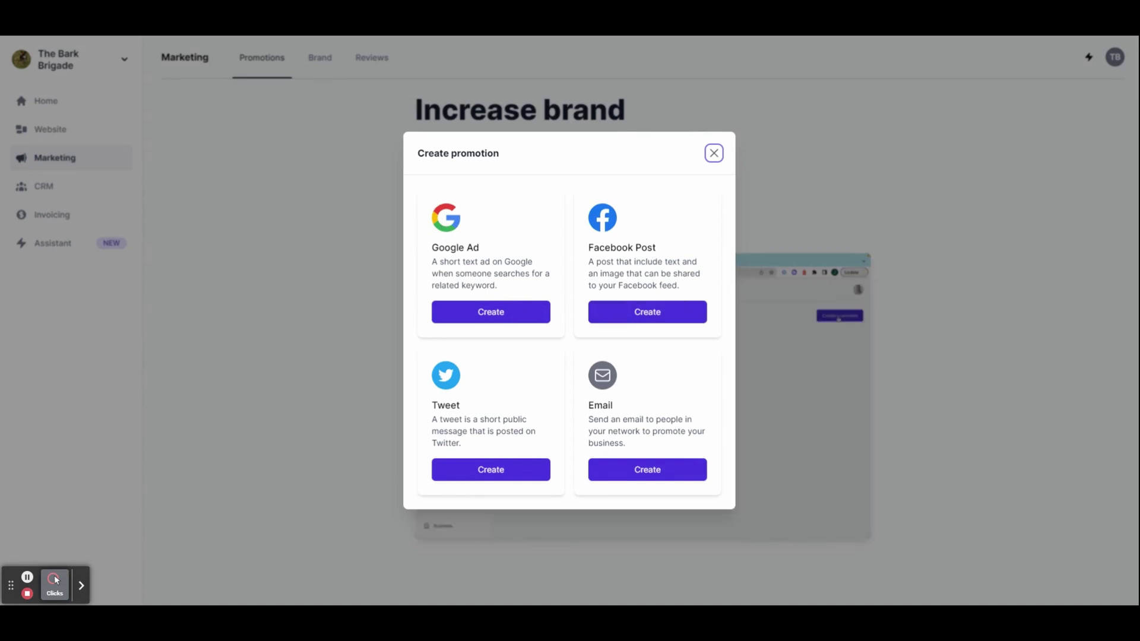
left_click(642, 314)
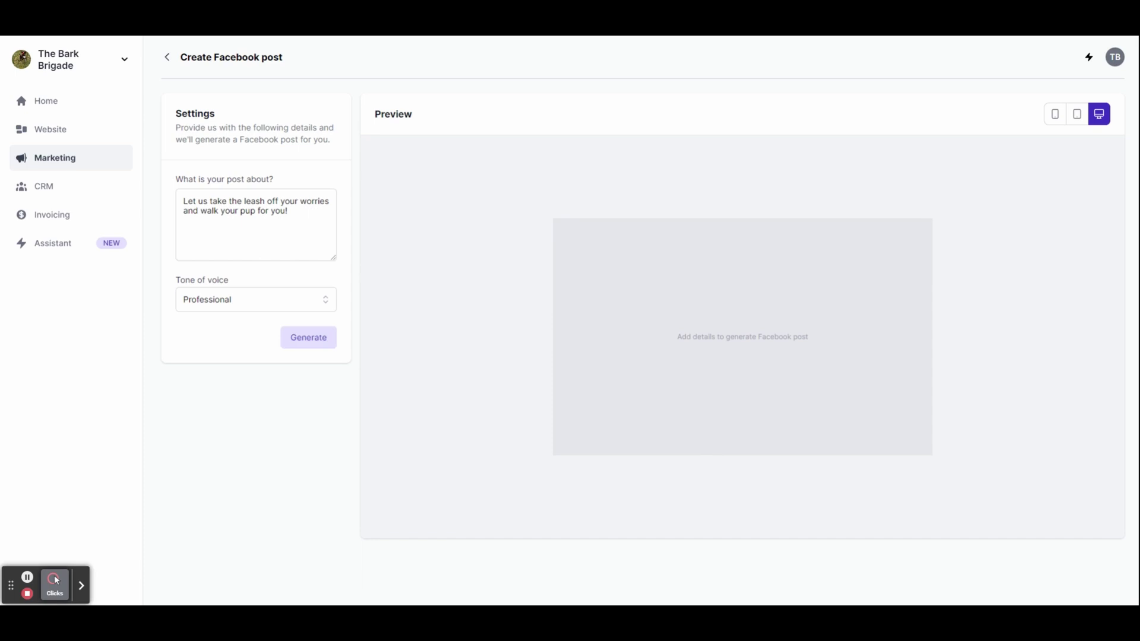
left_click(230, 299)
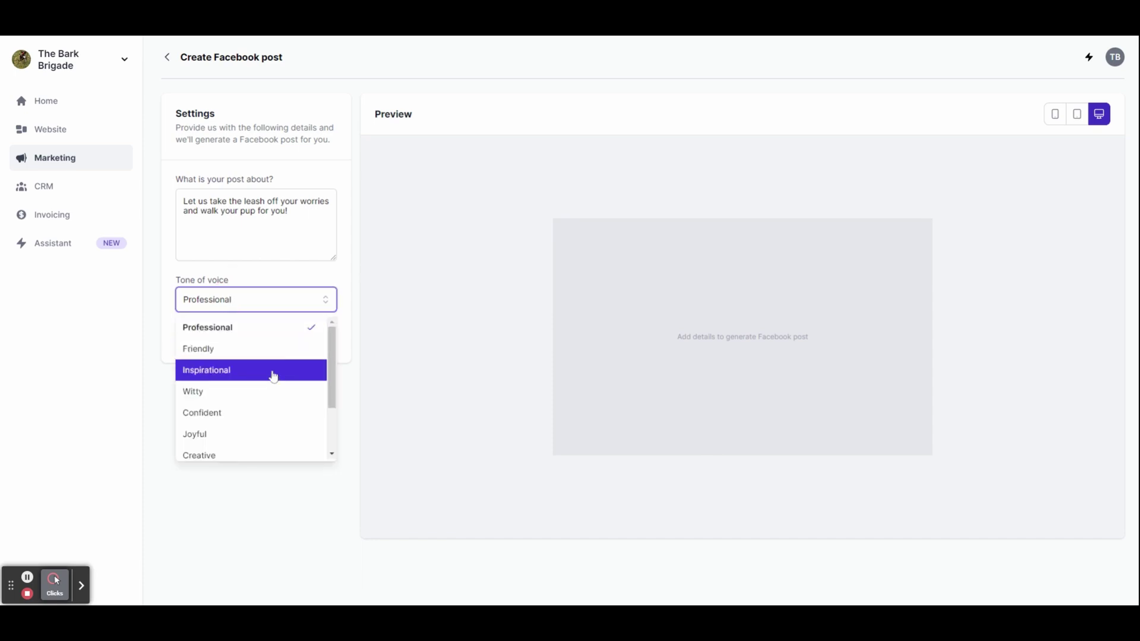
left_click_drag(331, 378, 331, 349)
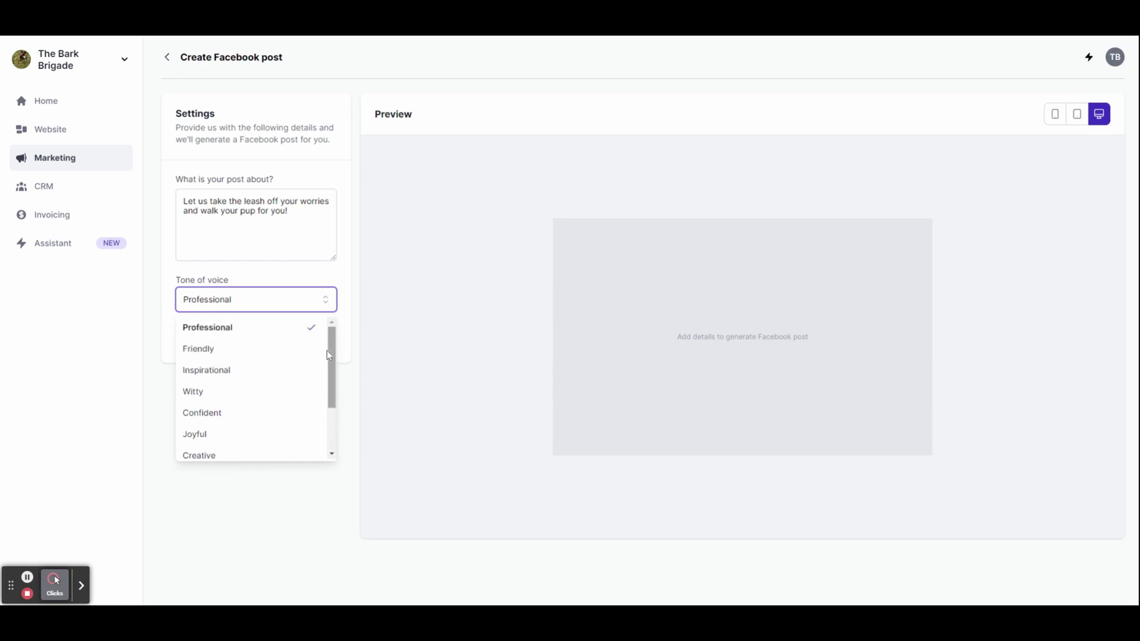
left_click(231, 356)
left_click(314, 345)
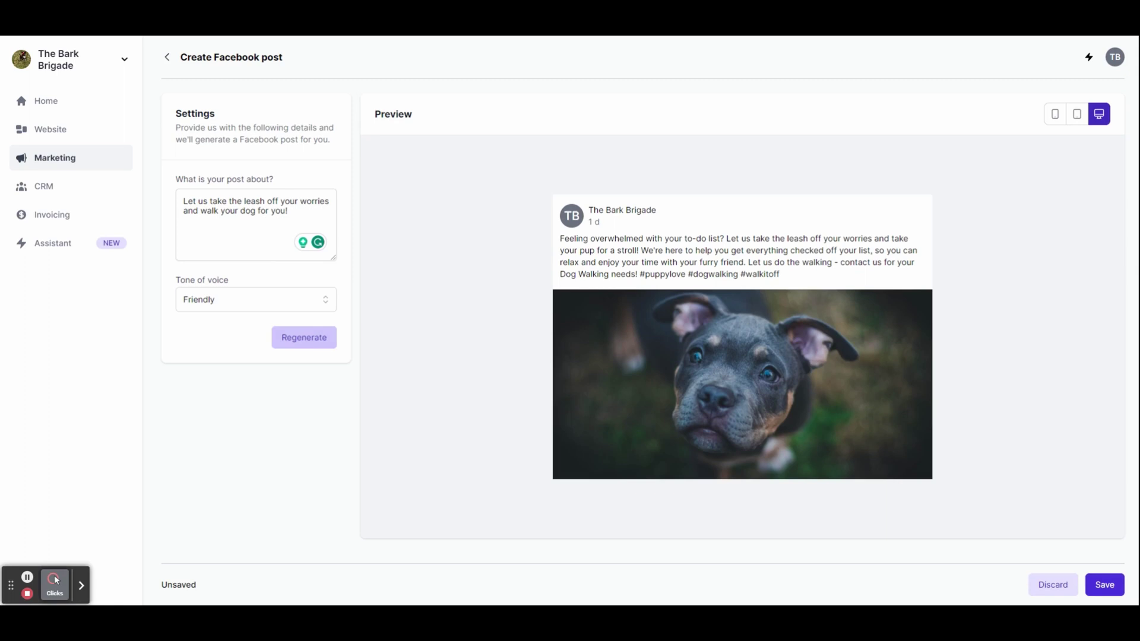
left_click(1103, 587)
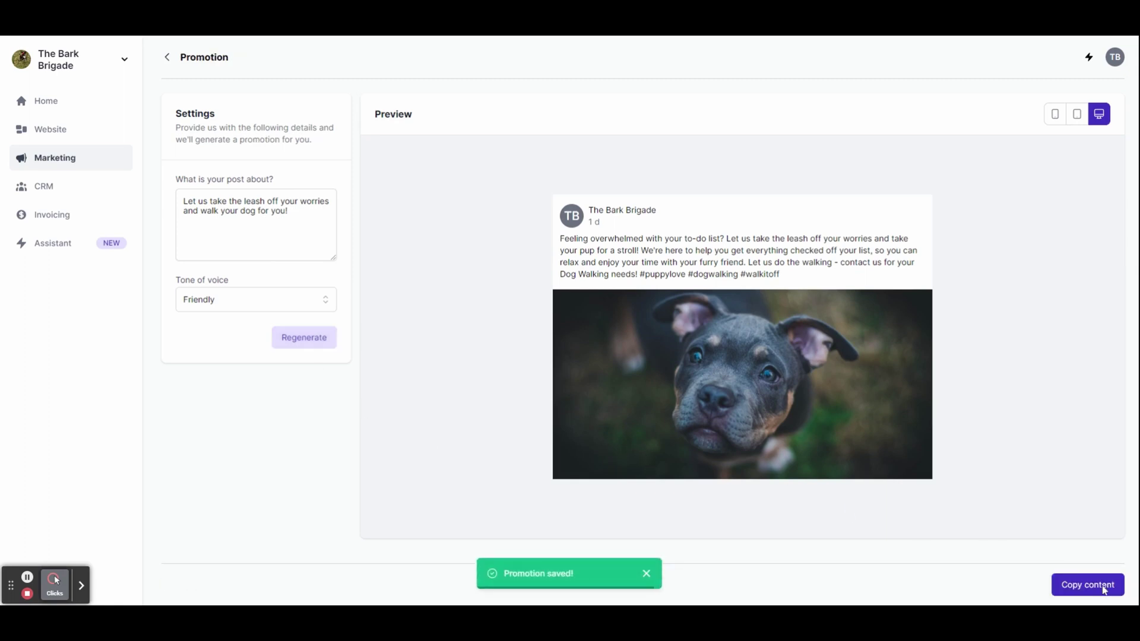
Show the saved promotion's post text and puppy image in the Copy content dialog
left_click(1081, 593)
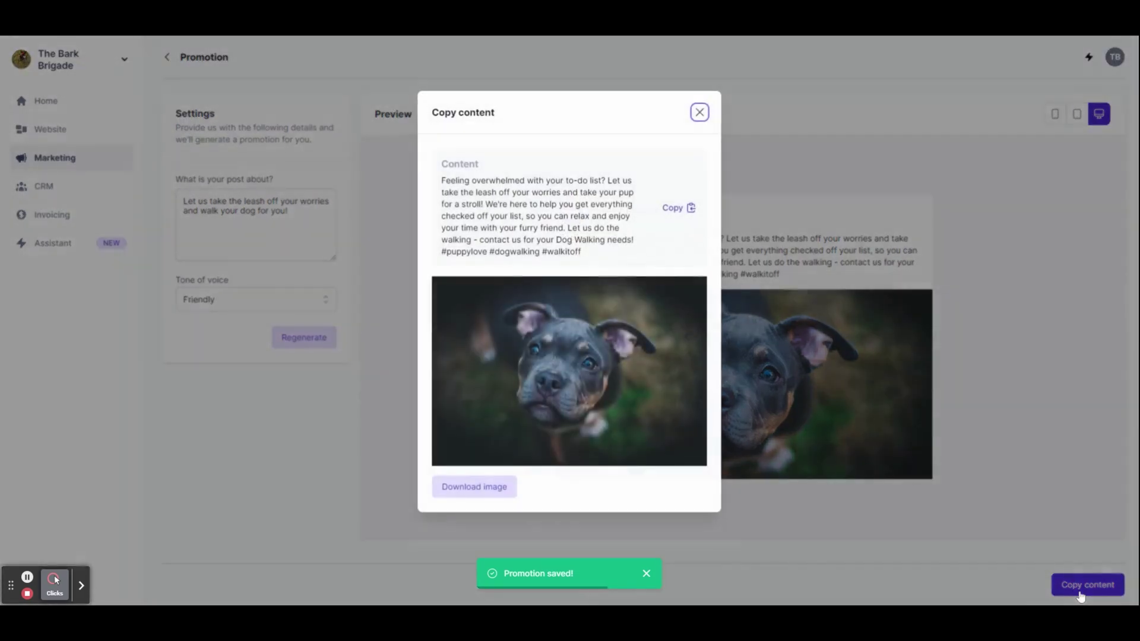